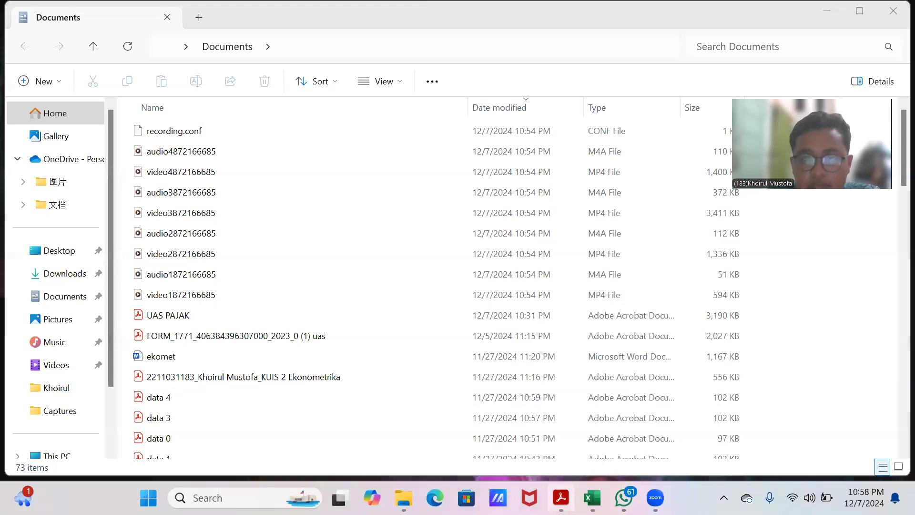
Step: Compare the Lampiran V shareholder list in the 1771 PDF form with the company details on the LPK sheet of the workbook
left_click(559, 446)
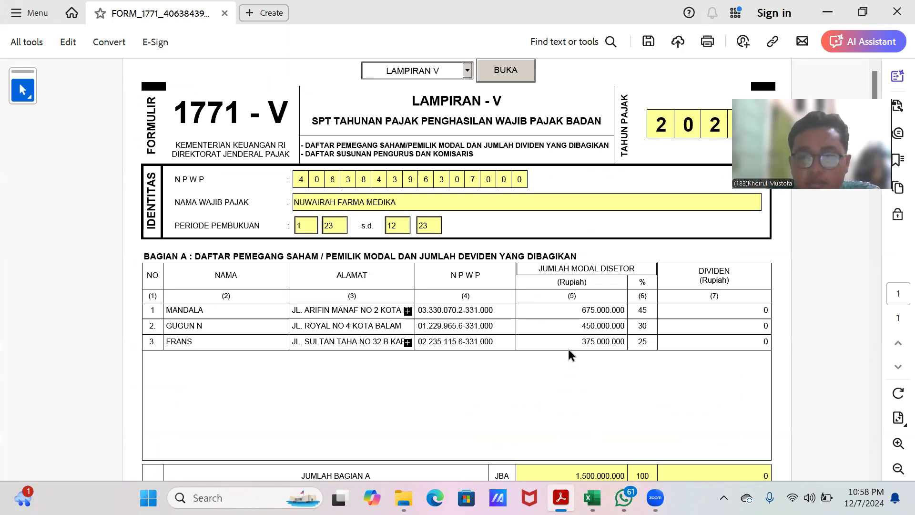
left_click(593, 498)
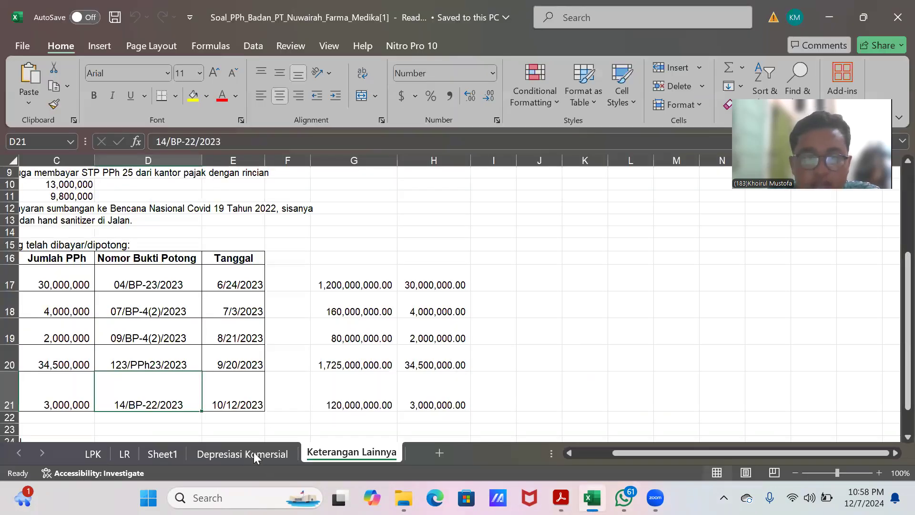
left_click(253, 455)
left_click(95, 455)
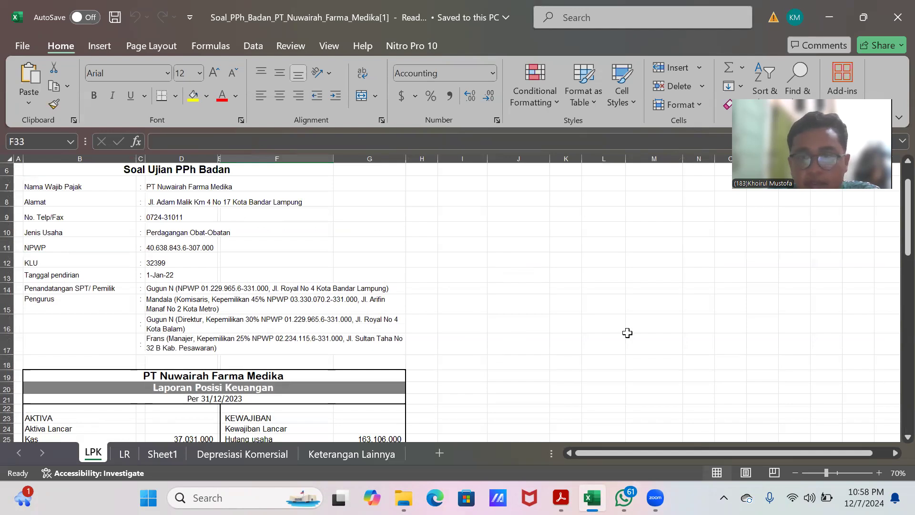
mouse_move(560, 497)
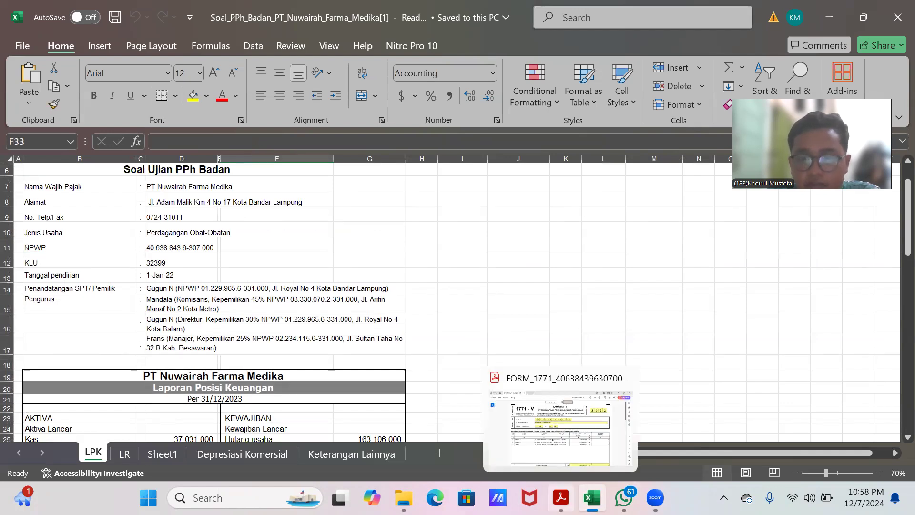
left_click(562, 428)
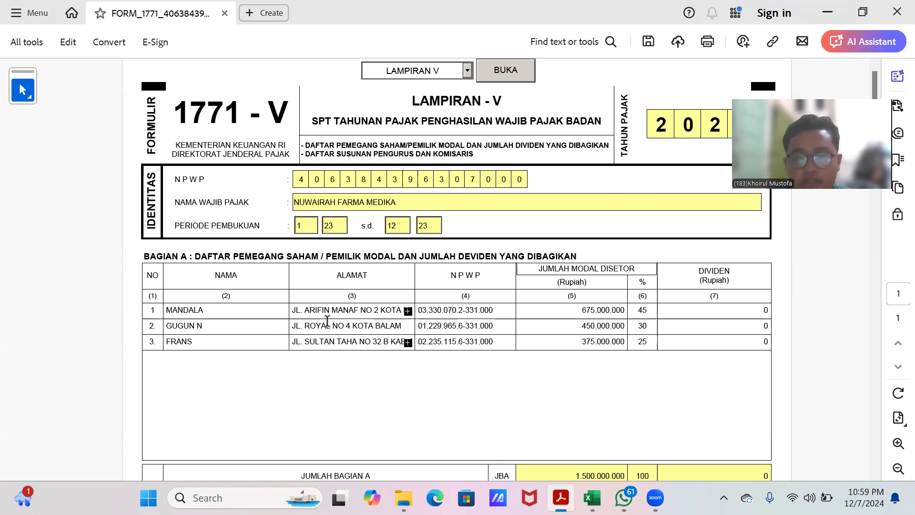
Step: Review the shareholder and management tables of Lampiran V, scrolling through Bagian A and Bagian B
left_click(408, 310)
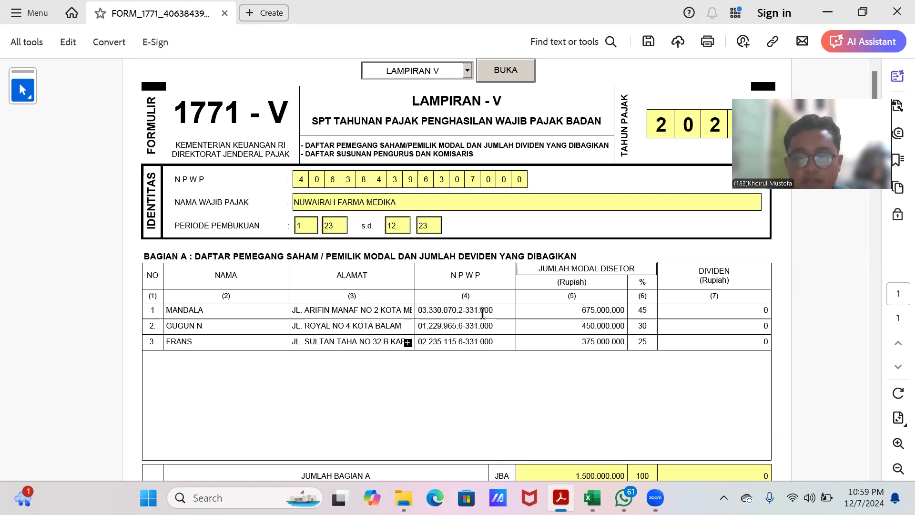
left_click(501, 308)
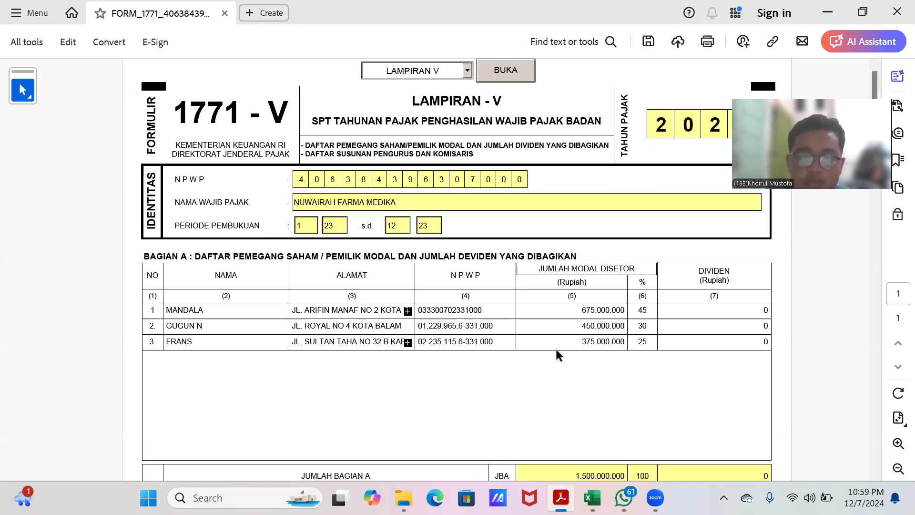
left_click(565, 375)
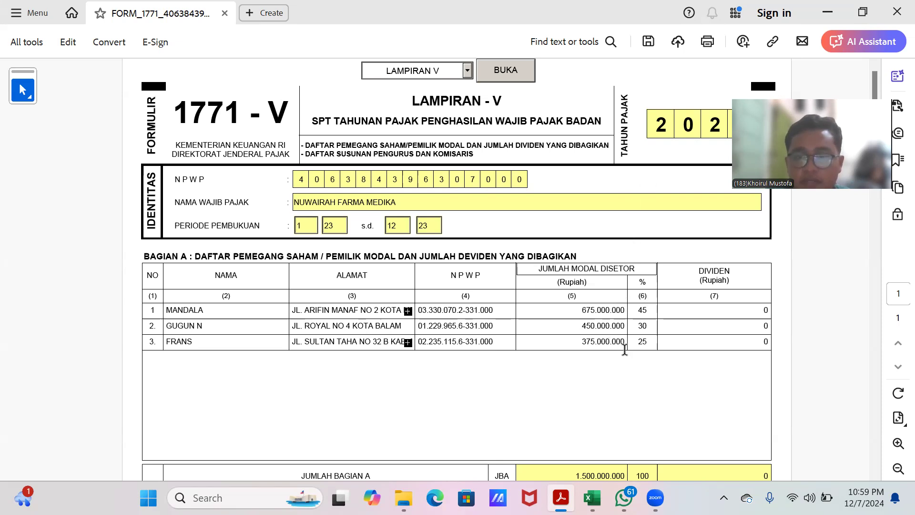
scroll(625, 355, "down", 1)
scroll(624, 349, "up", 1)
scroll(624, 347, "down", 2)
scroll(625, 349, "up", 2)
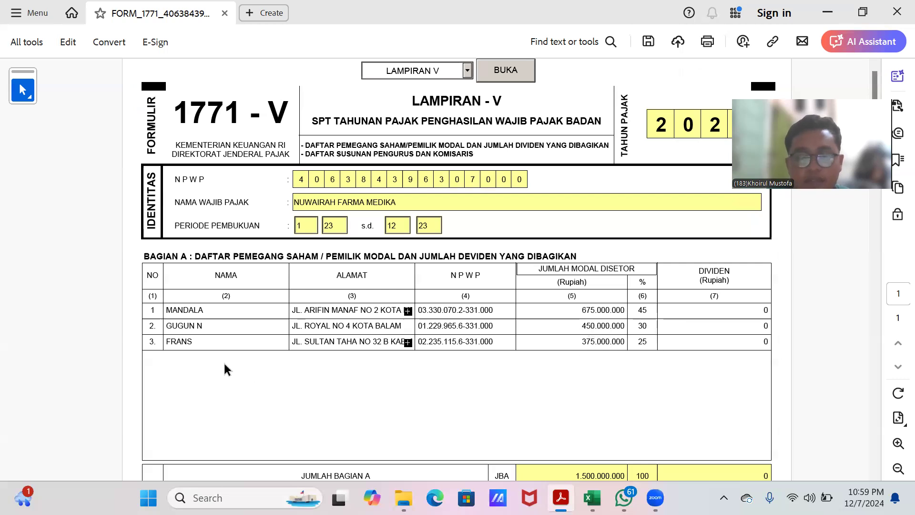
scroll(226, 369, "down", 1)
scroll(226, 369, "down", 2)
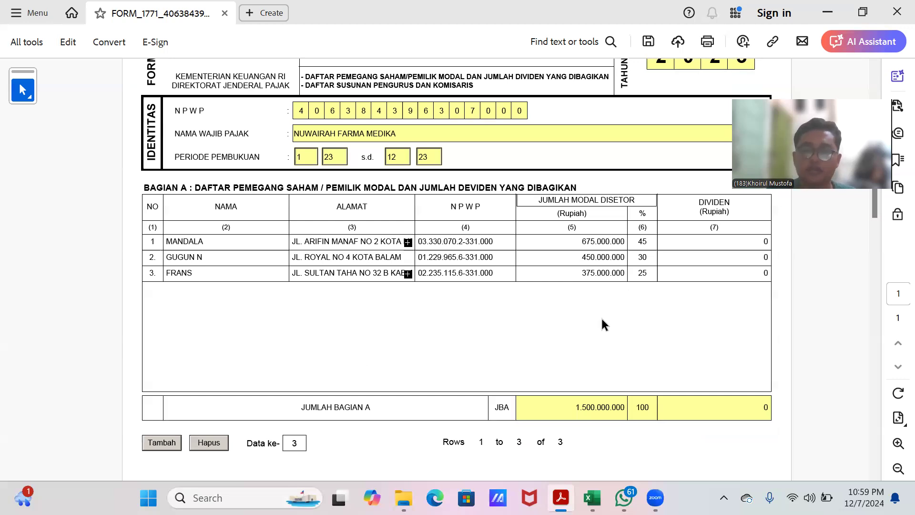
scroll(622, 288, "down", 1)
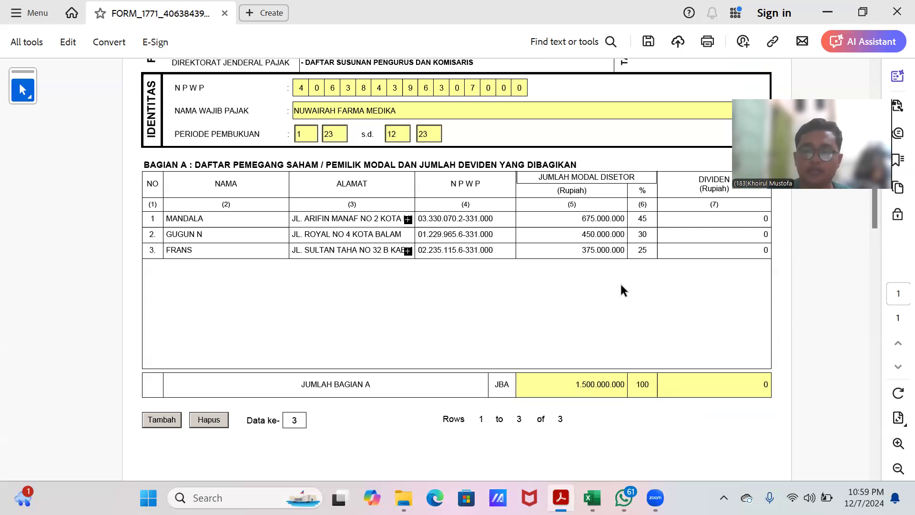
scroll(622, 290, "down", 10)
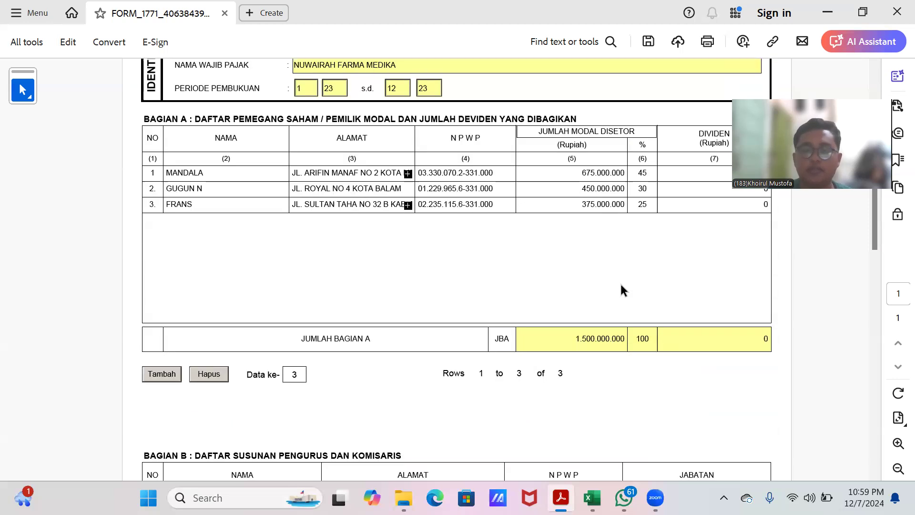
scroll(595, 303, "down", 3)
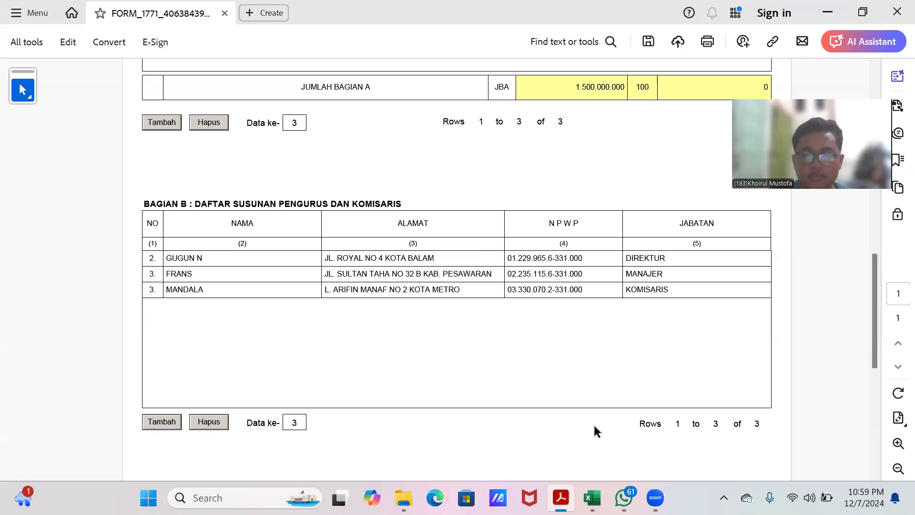
Step: Check the Pengurus entries on the LPK sheet against Bagian B of Lampiran V
left_click(591, 498)
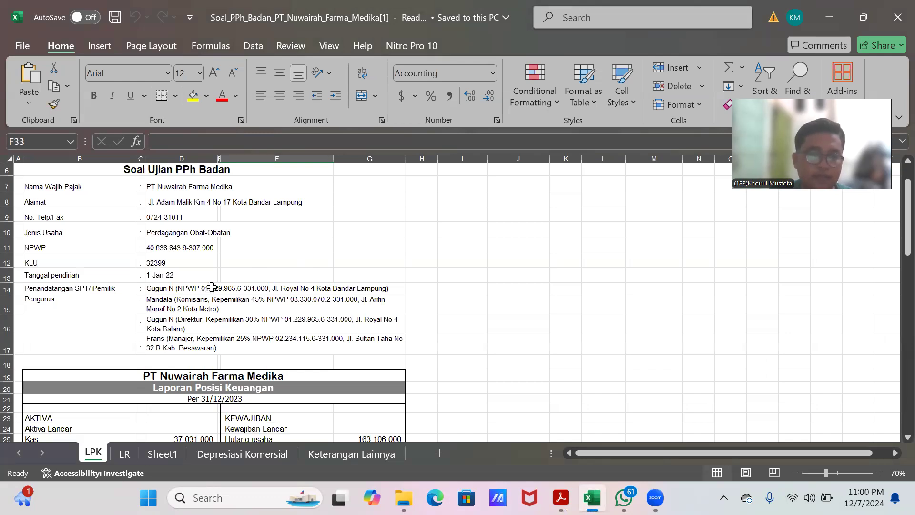
scroll(212, 288, "down", 2)
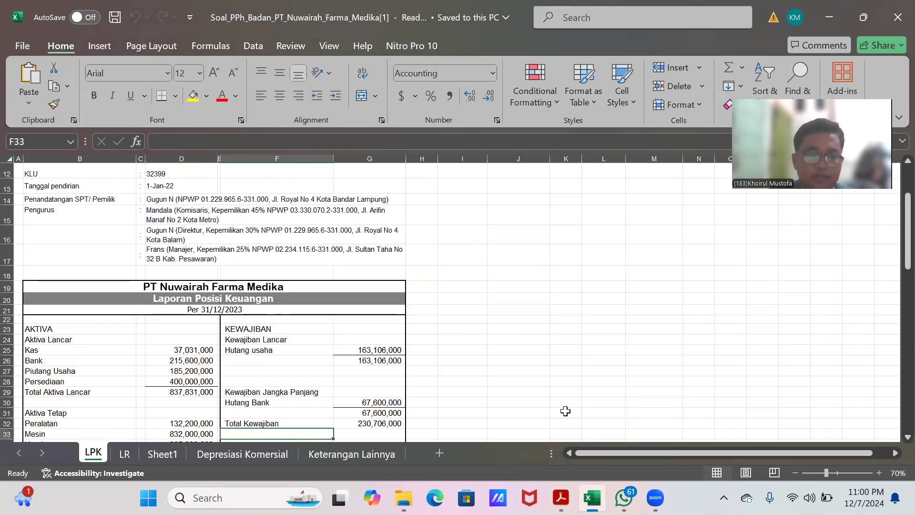
left_click(168, 212)
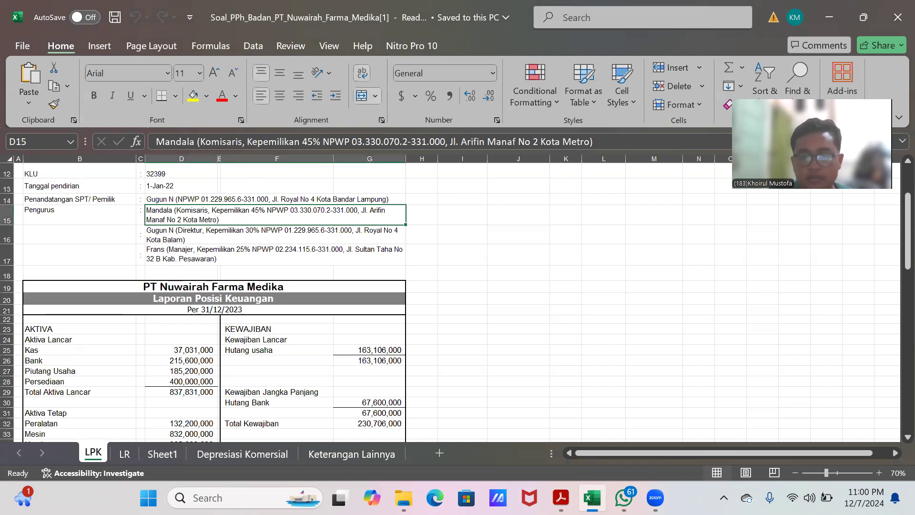
left_click(561, 497)
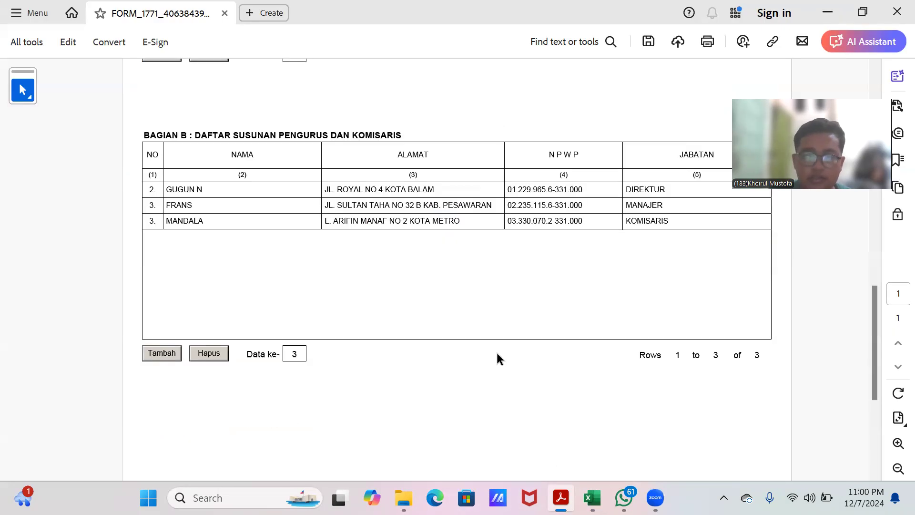
scroll(490, 353, "up", 1)
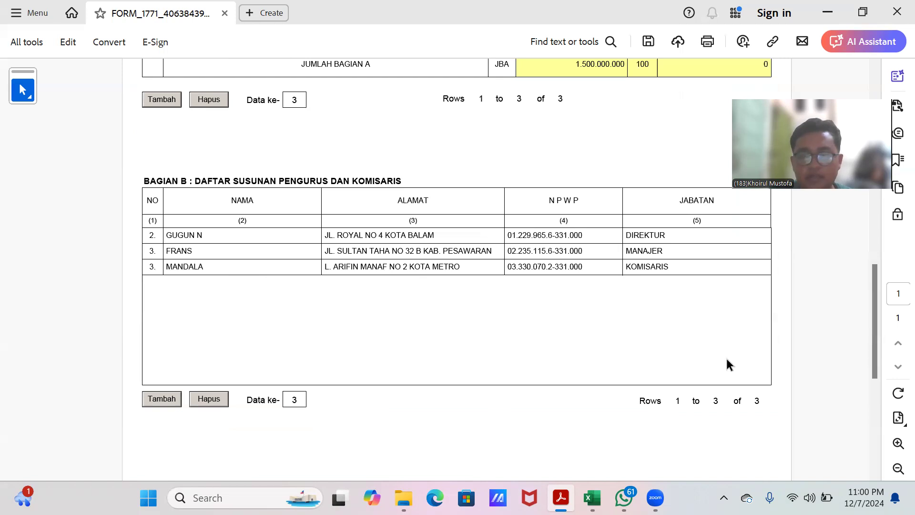
scroll(606, 316, "up", 7)
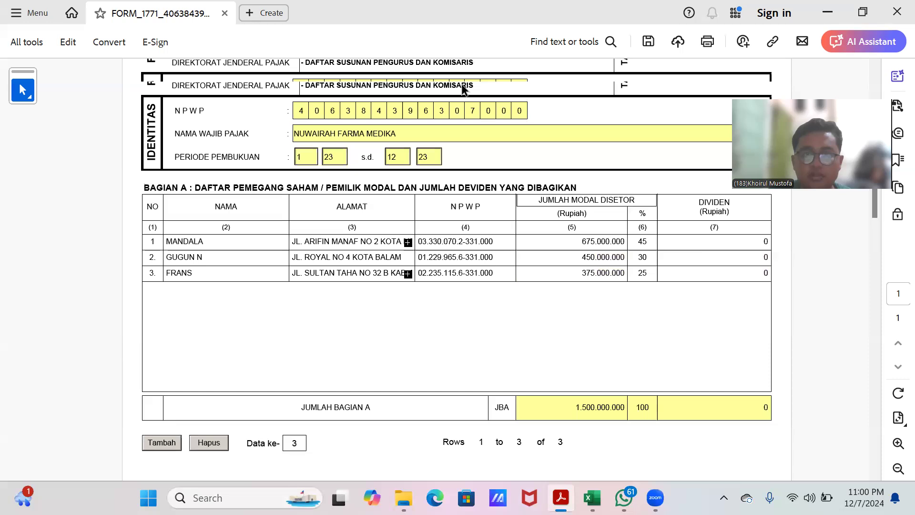
Step: Open Lampiran IV of the form and review its PPh Final income entries
left_click(467, 70)
left_click(440, 137)
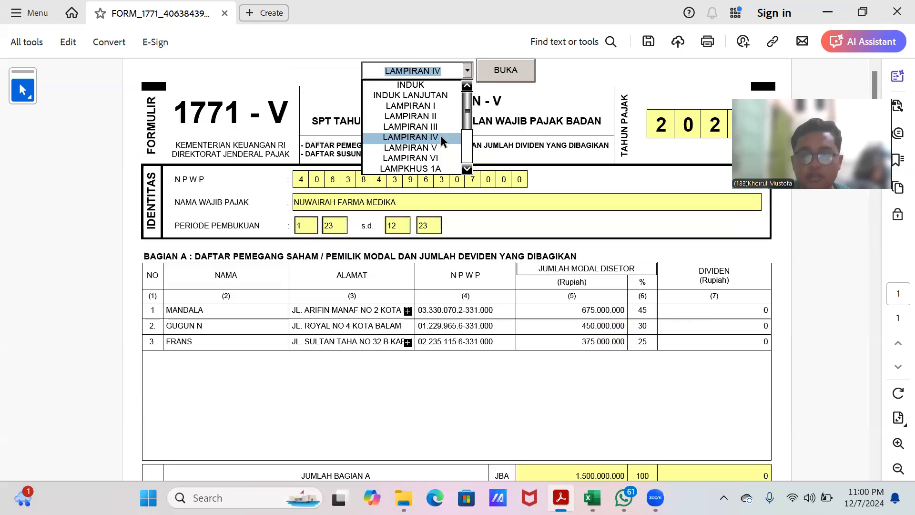
left_click(508, 73)
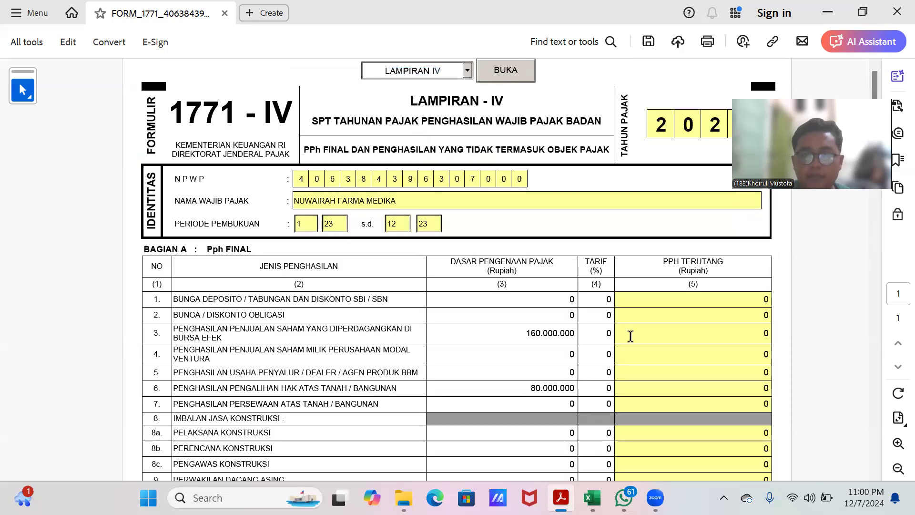
scroll(577, 329, "down", 2)
scroll(577, 304, "down", 9)
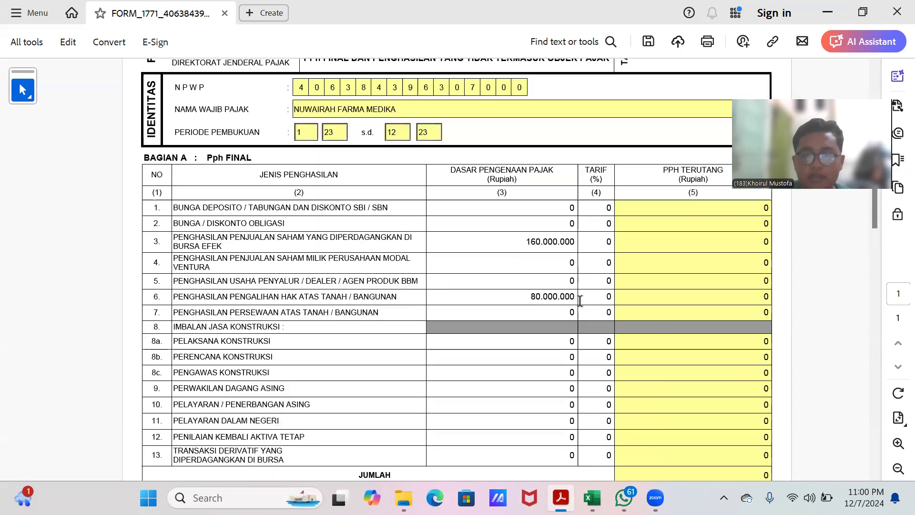
scroll(579, 301, "up", 7)
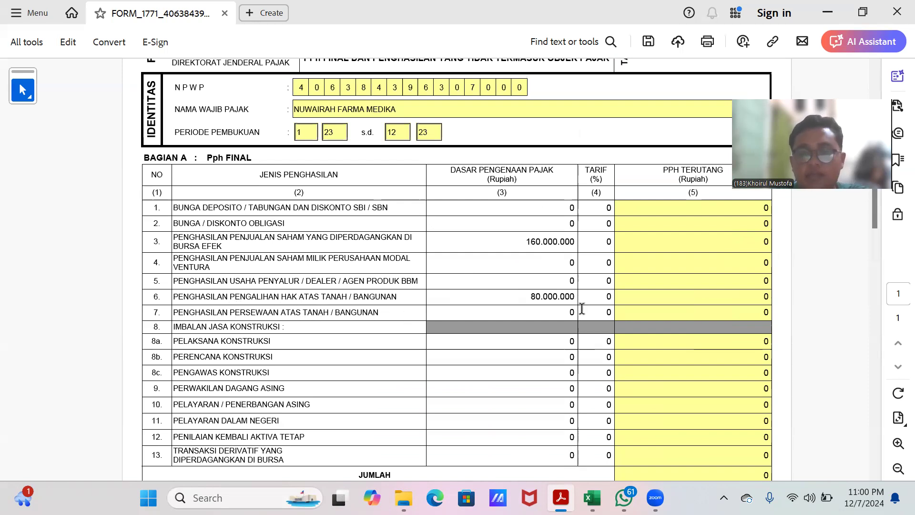
scroll(582, 309, "down", 3)
scroll(582, 307, "up", 5)
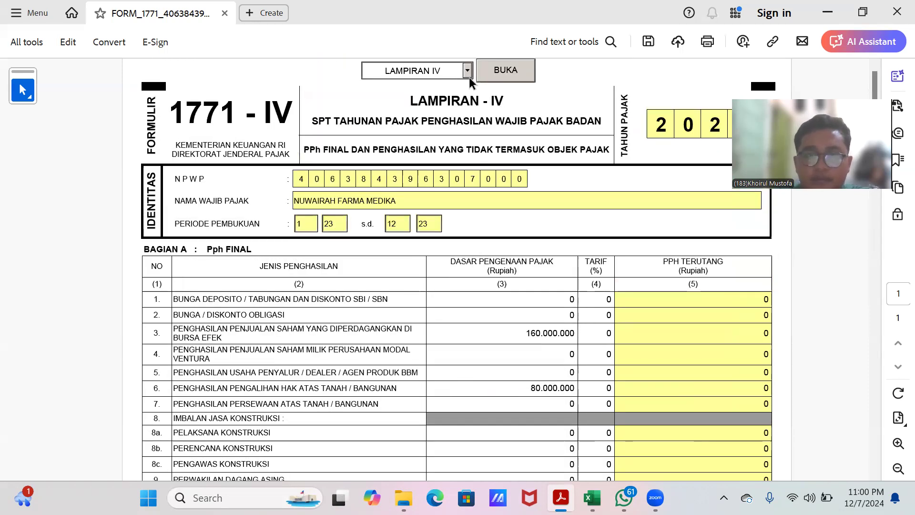
Step: Open Lampiran III and review the Pasal 22, 23/26 domestic tax credit entries
left_click(468, 70)
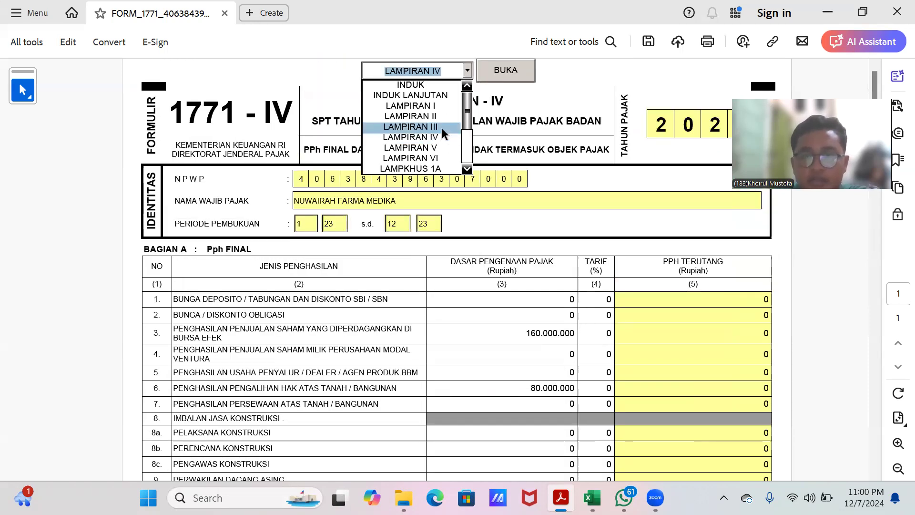
left_click(444, 129)
left_click(502, 77)
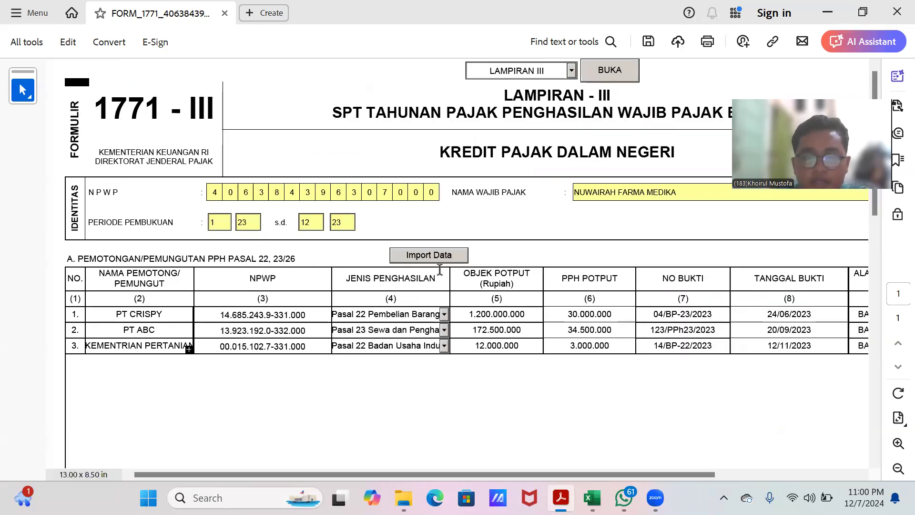
scroll(509, 269, "down", 2)
scroll(509, 269, "up", 2)
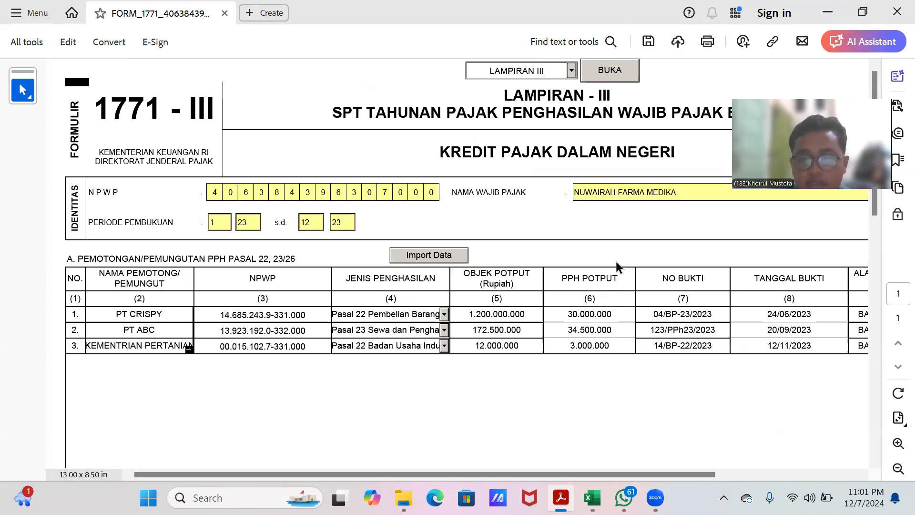
scroll(616, 266, "down", 3)
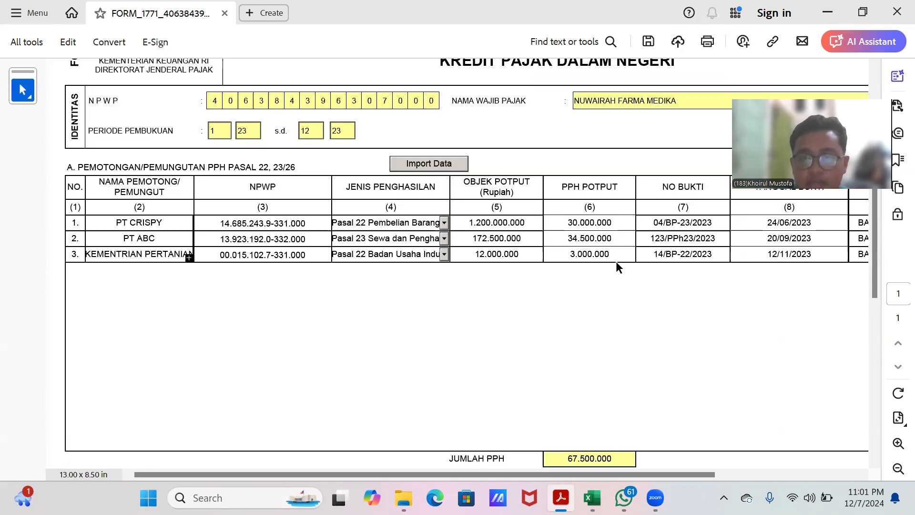
scroll(617, 267, "up", 3)
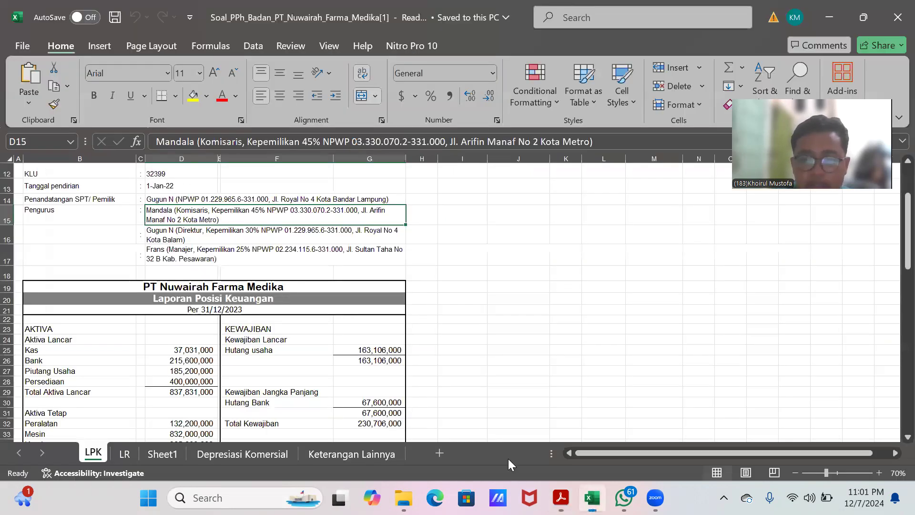
Step: Review the list of withheld taxes and withholding slips on the Keterangan Lainnya sheet
left_click(592, 497)
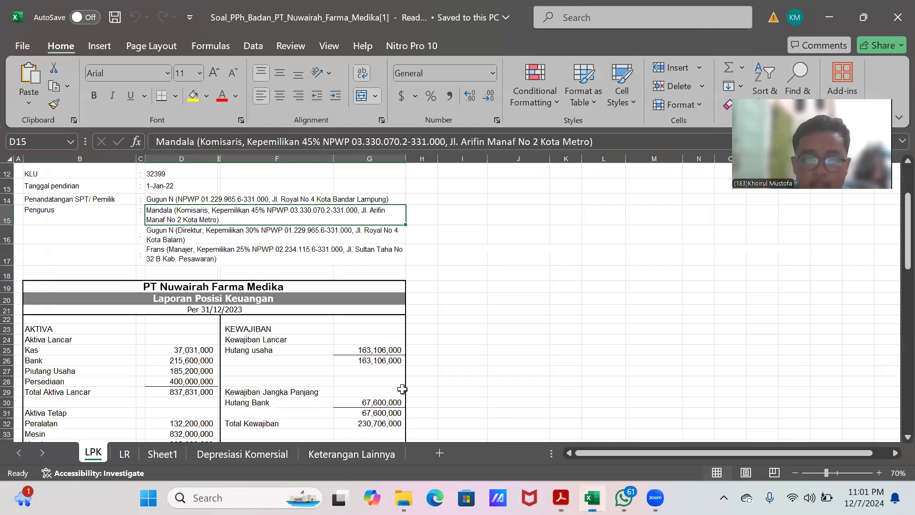
left_click(369, 453)
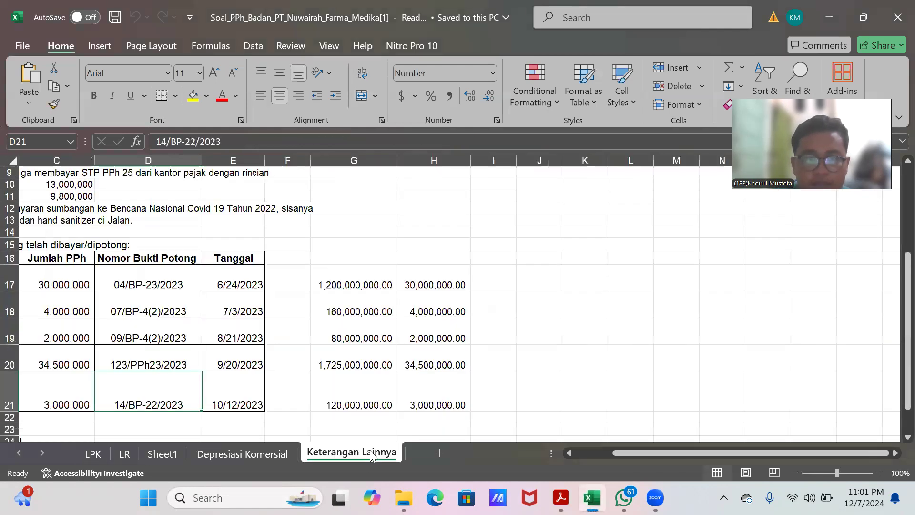
left_click_drag(755, 453, 673, 449)
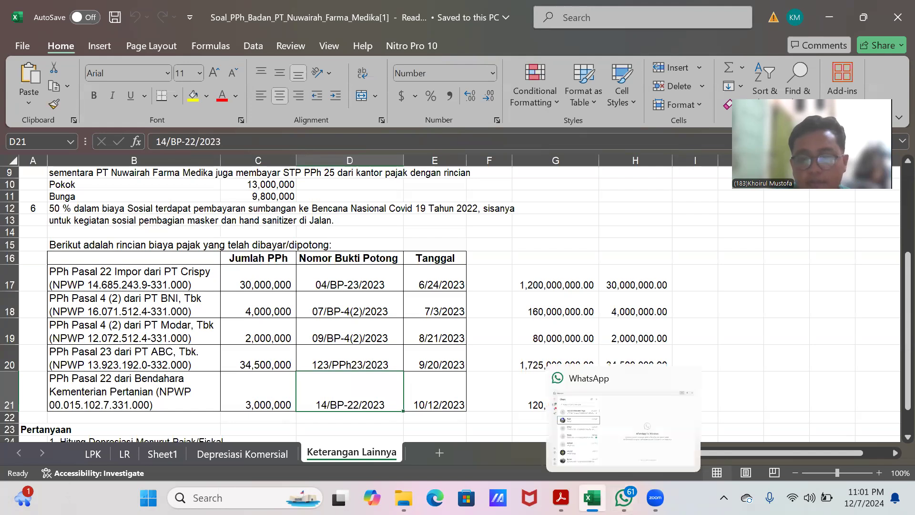
Step: Set the first withholding row's income type in Lampiran III to Pasal 22 Nilai Impor Bank Devisa
left_click(561, 497)
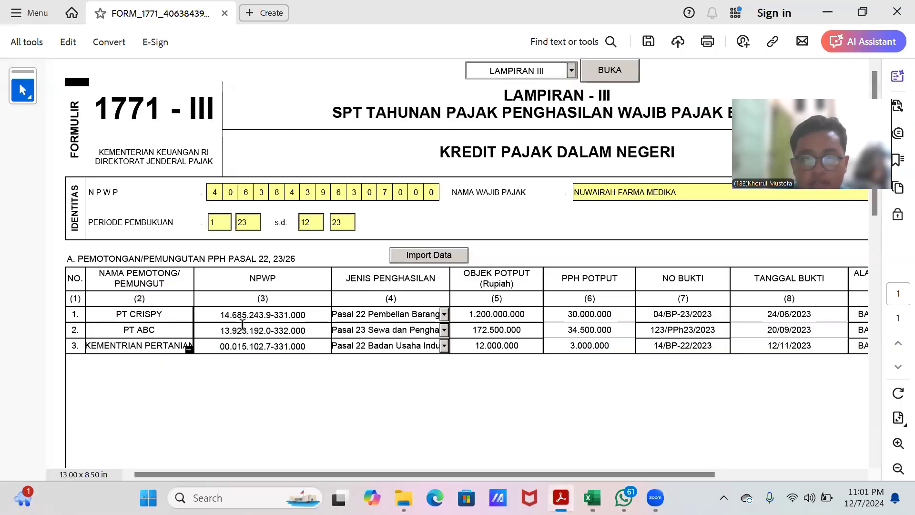
left_click(142, 313)
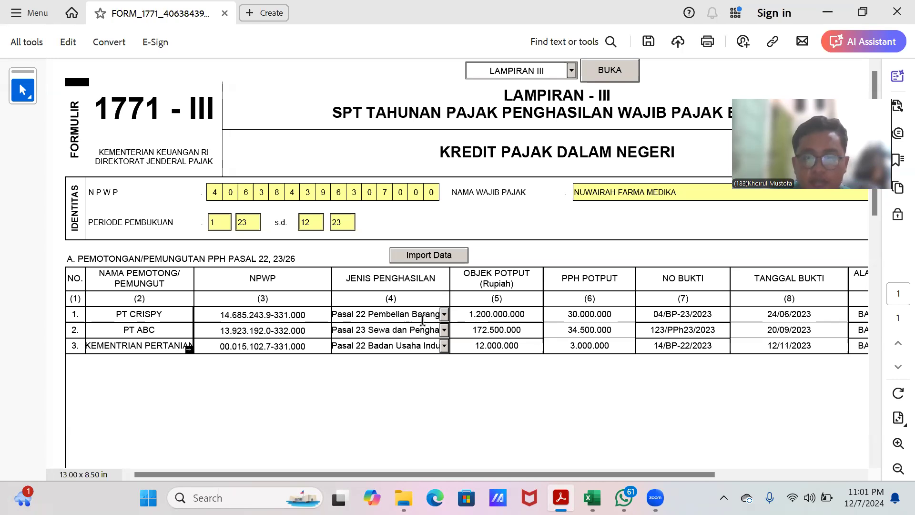
left_click(443, 316)
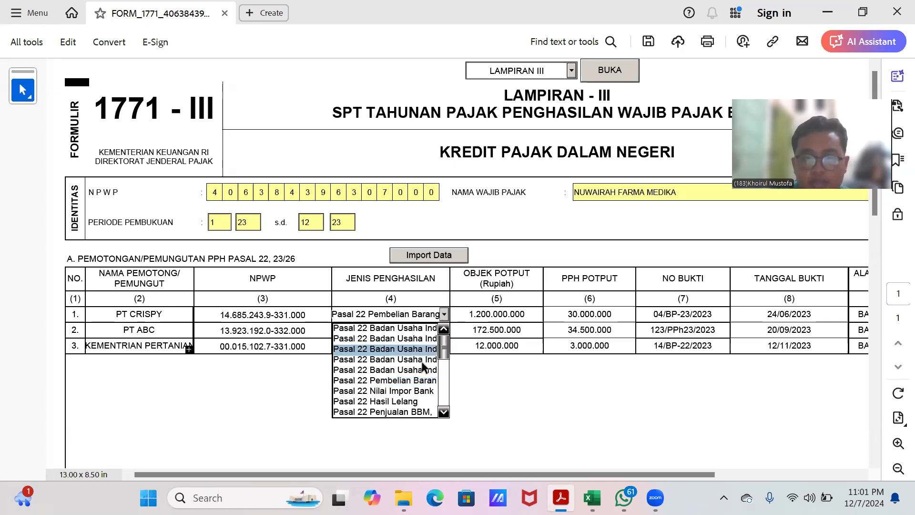
left_click(416, 401)
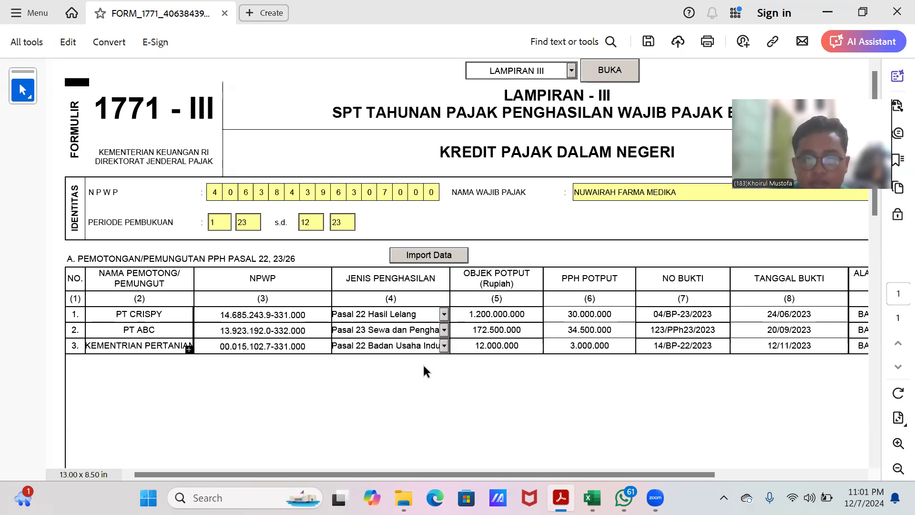
left_click(443, 316)
left_click(413, 391)
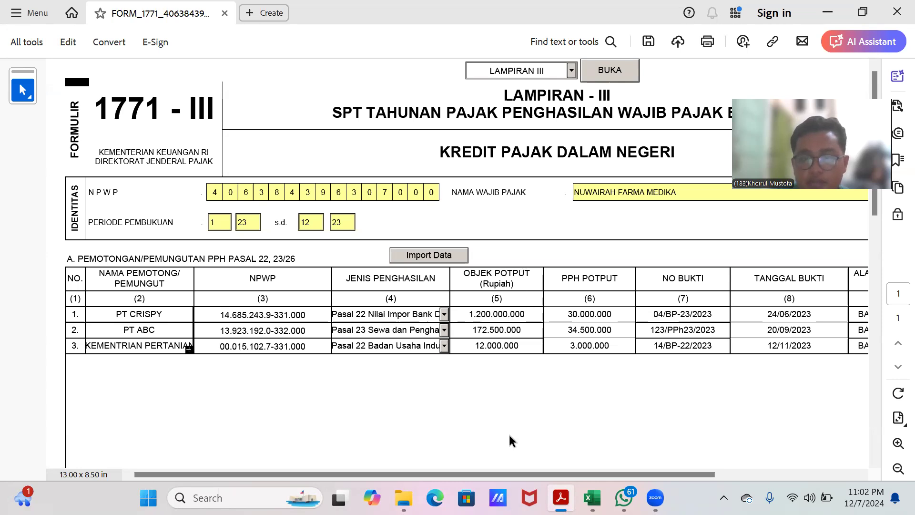
Step: Compare the Lampiran III slip numbers, dates and addresses with the Crispy withholding formula in the workbook
left_click_drag(483, 478, 623, 483)
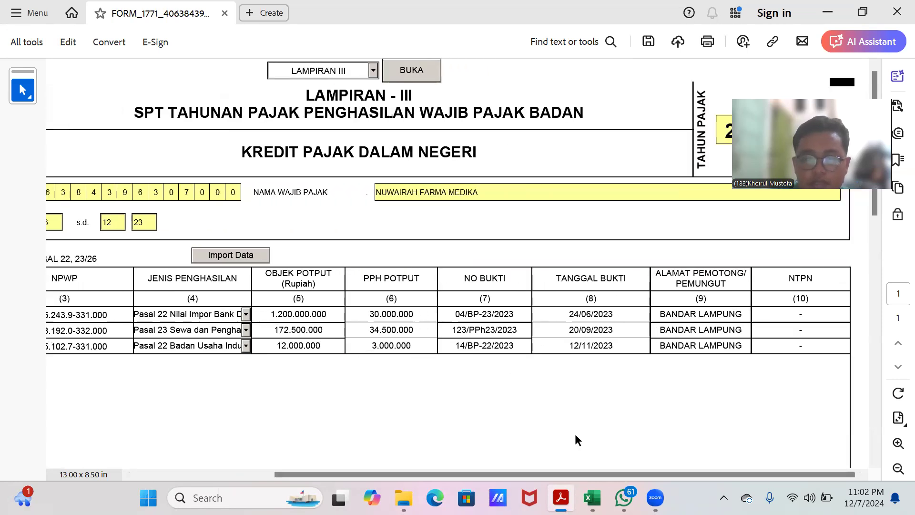
key("alt+Tab")
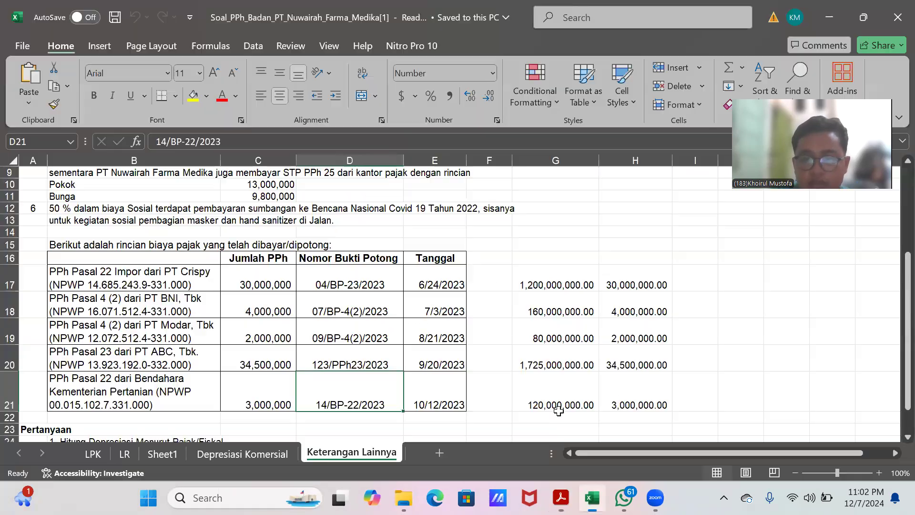
left_click(619, 284)
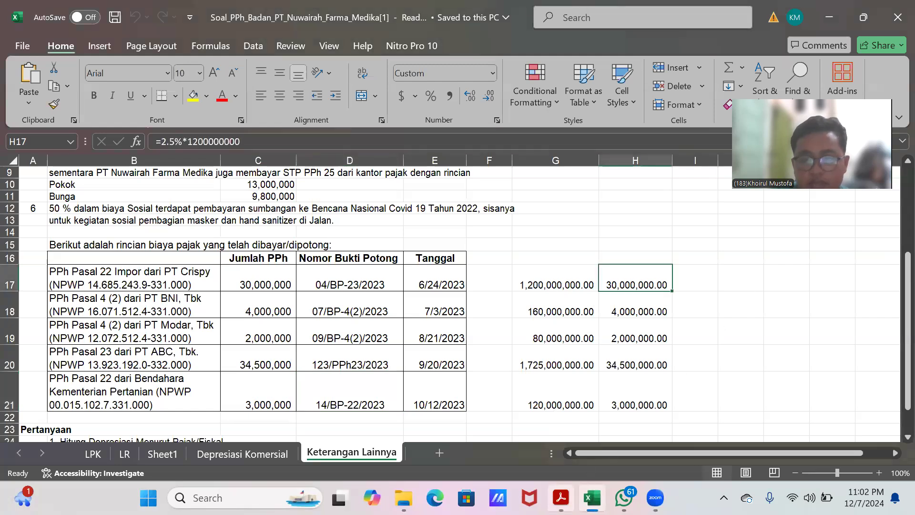
left_click(560, 498)
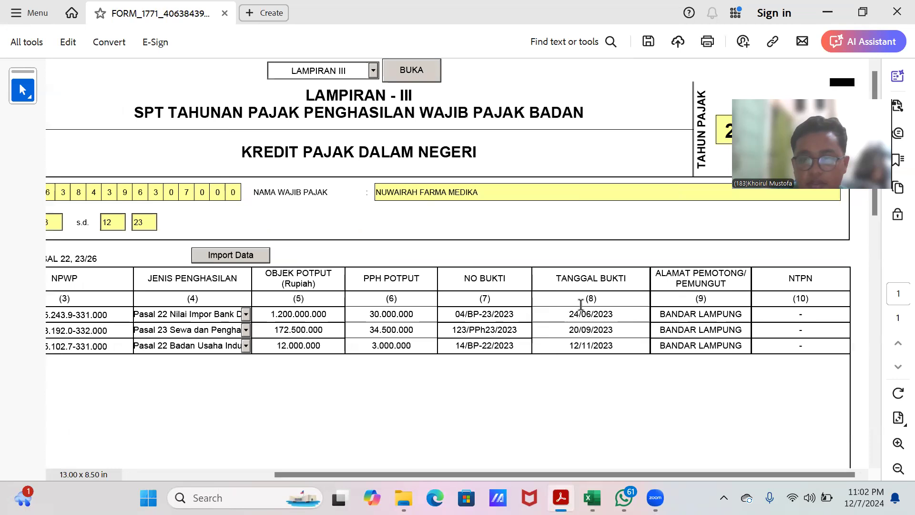
left_click(458, 315)
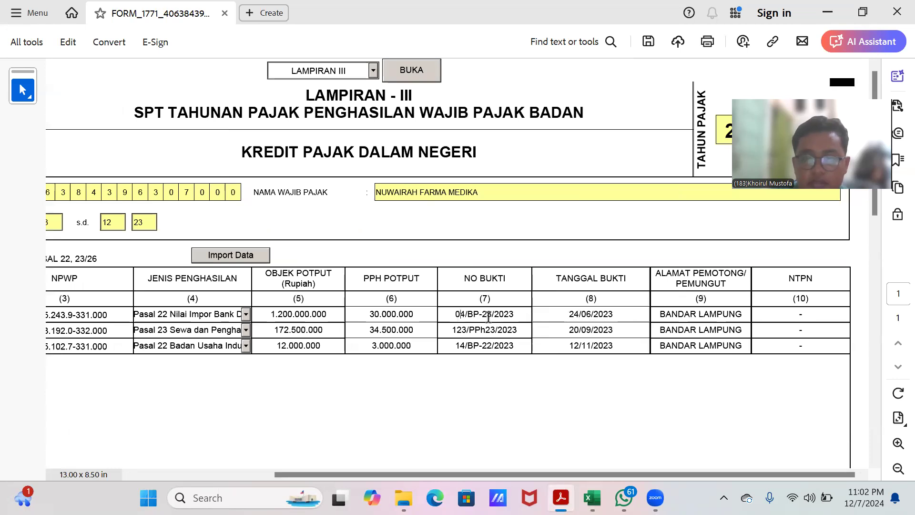
left_click(567, 313)
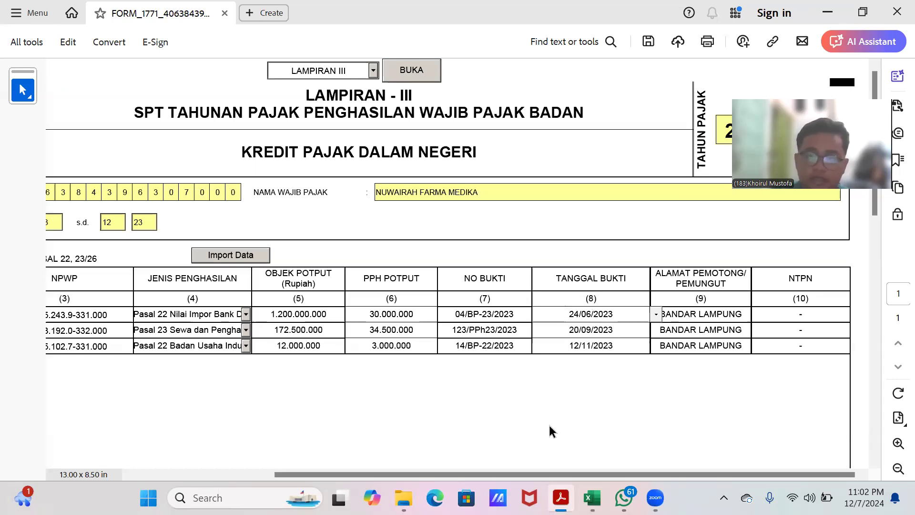
left_click_drag(553, 473, 409, 472)
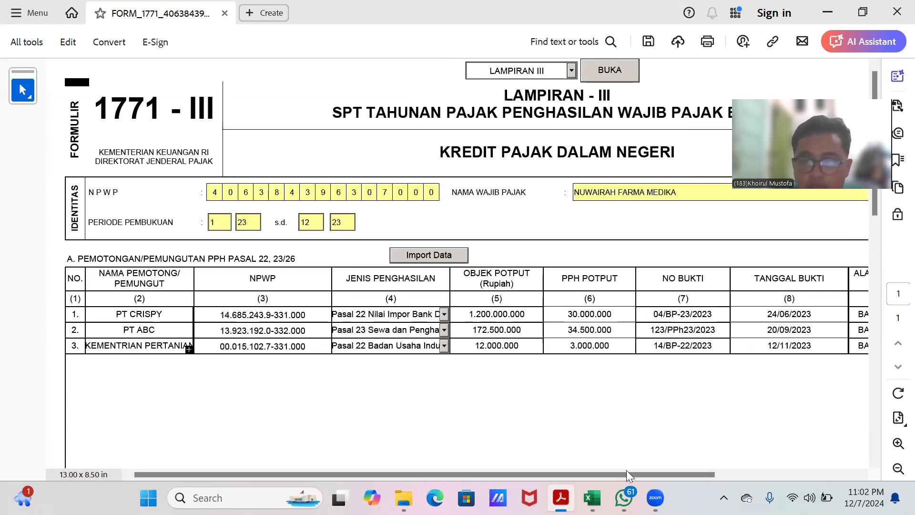
Step: Check the tax base formulas for the ABC and Kementerian Pertanian withholdings on the Keterangan Lainnya sheet
left_click(592, 497)
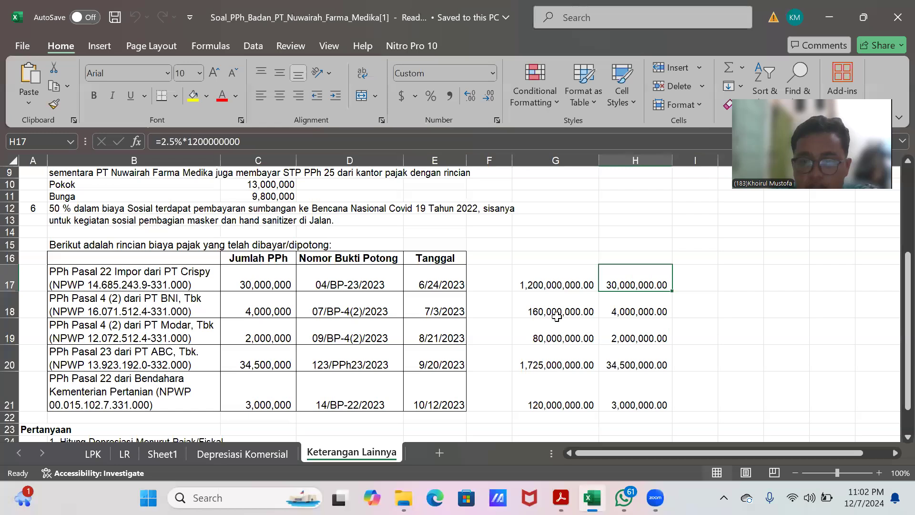
left_click(609, 363)
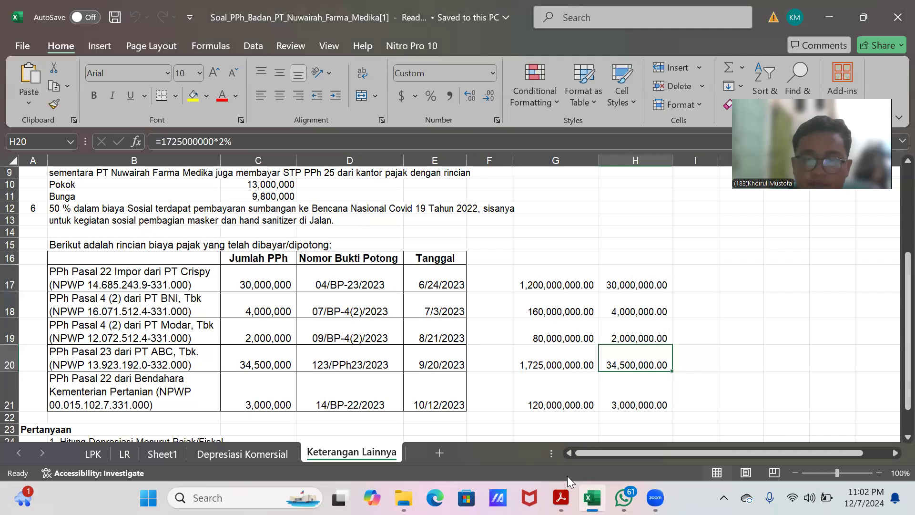
left_click(561, 486)
scroll(247, 362, "down", 2)
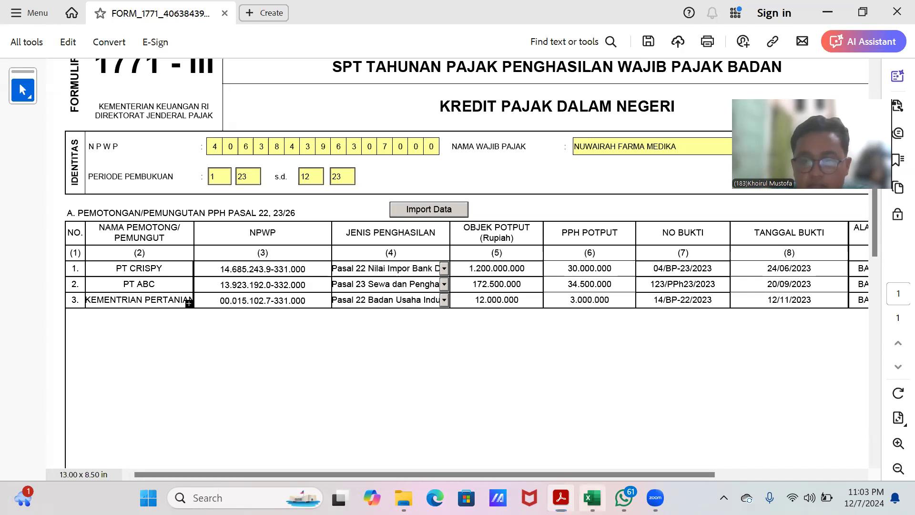
left_click(592, 497)
scroll(582, 401, "down", 2)
scroll(582, 400, "up", 2)
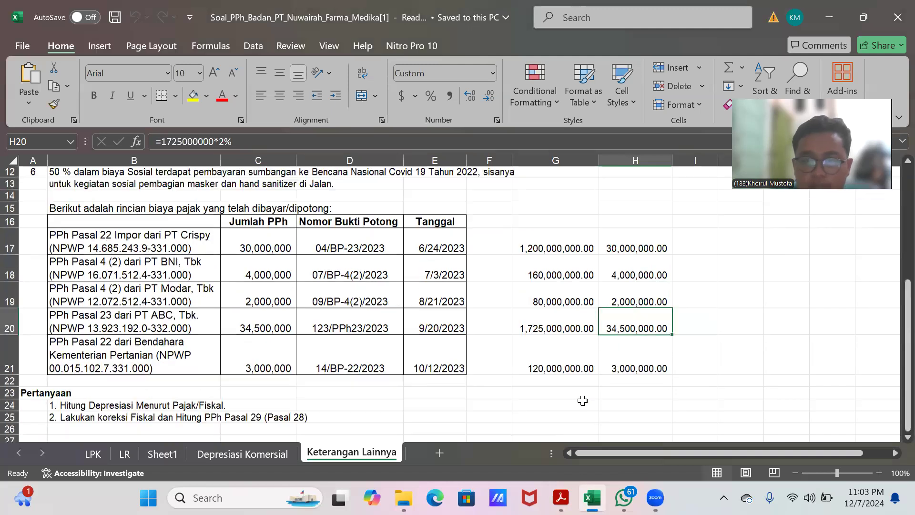
left_click(622, 399)
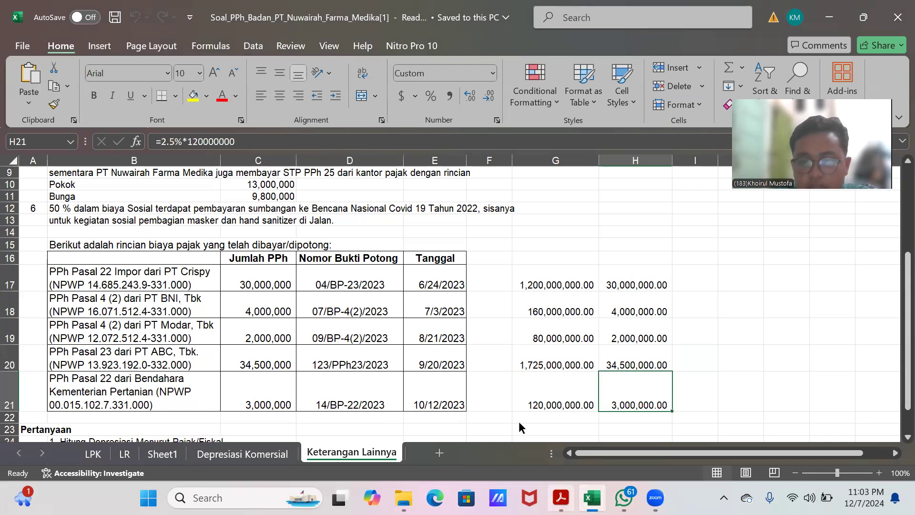
Step: Set the Kementerian Pertanian row's tax object amount in Lampiran III to 120.000.000
left_click(561, 497)
left_click(518, 302)
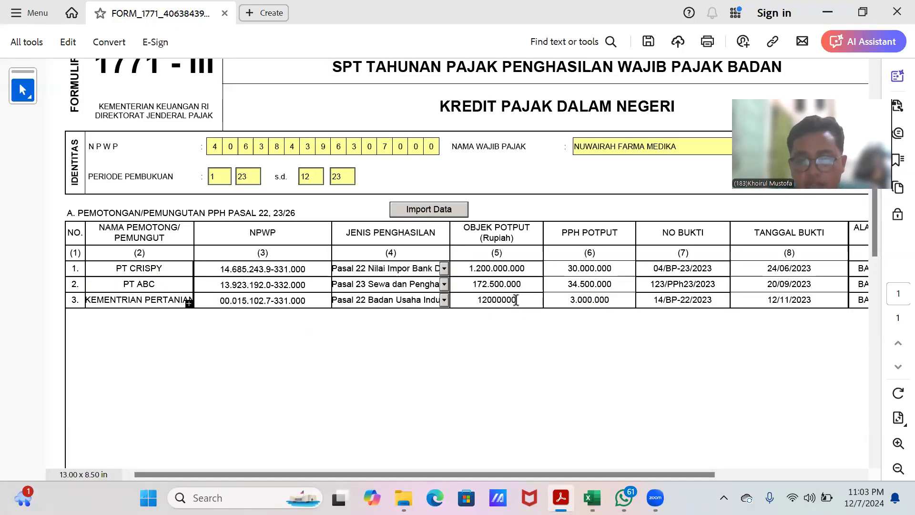
type("0")
left_click(567, 355)
left_click_drag(604, 475, 793, 442)
scroll(650, 359, "down", 5)
scroll(619, 348, "up", 6)
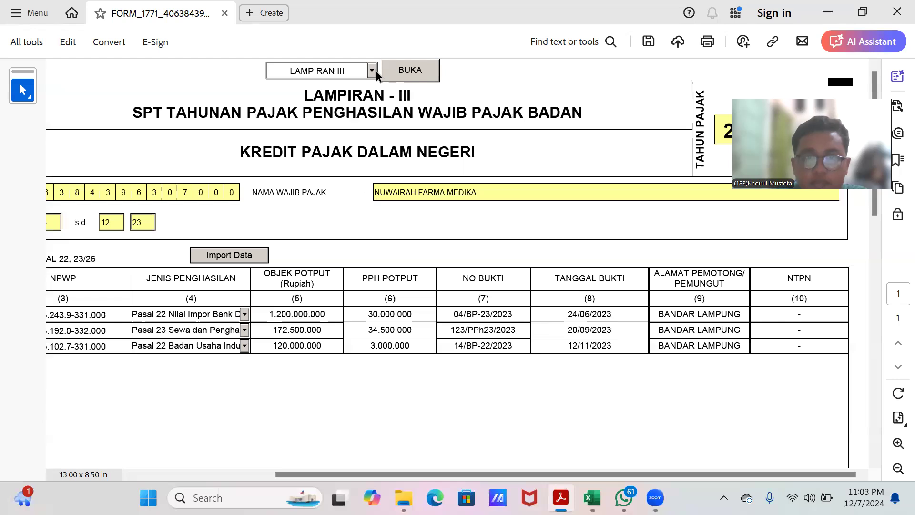
Step: Open Lampiran II of the form
left_click(372, 70)
left_click(339, 116)
left_click(417, 73)
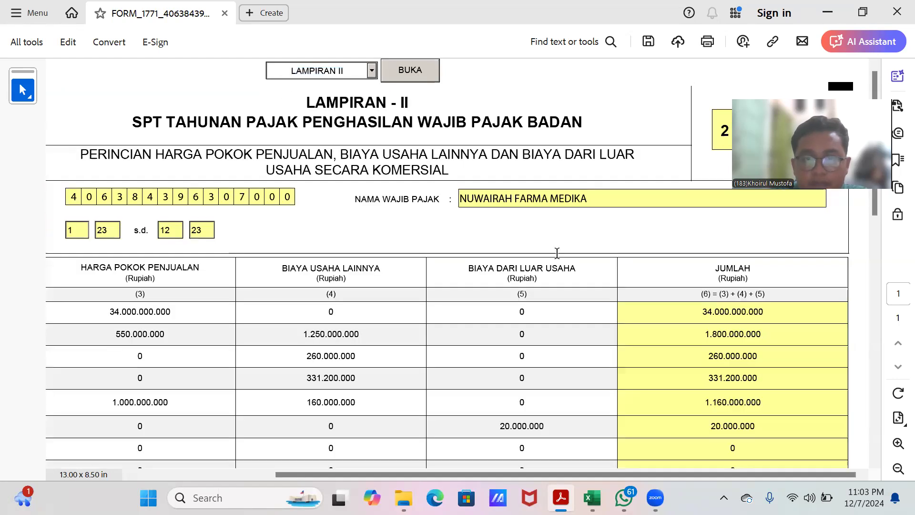
scroll(596, 271, "down", 2)
scroll(595, 271, "up", 2)
left_click_drag(607, 474, 431, 473)
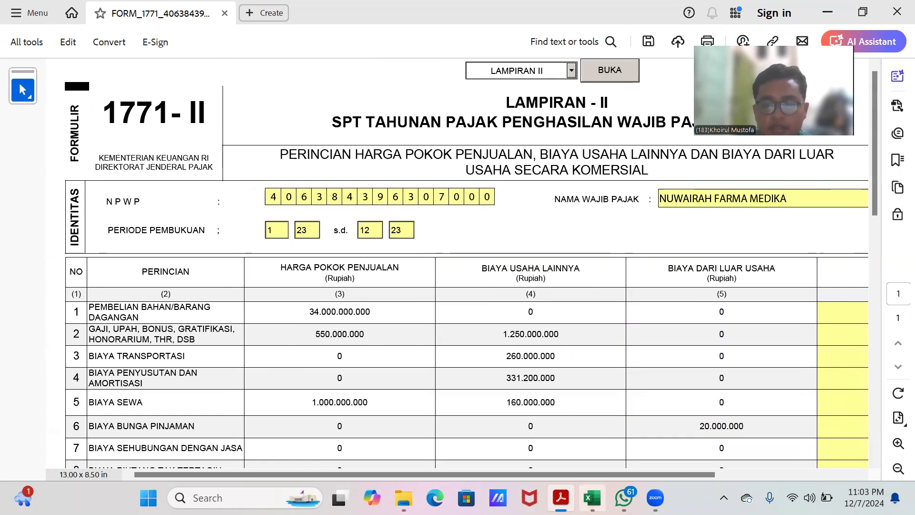
Step: Review the LPK and LR sheets, including the fiscal correction columns of the income statement
left_click(592, 498)
scroll(390, 361, "up", 3)
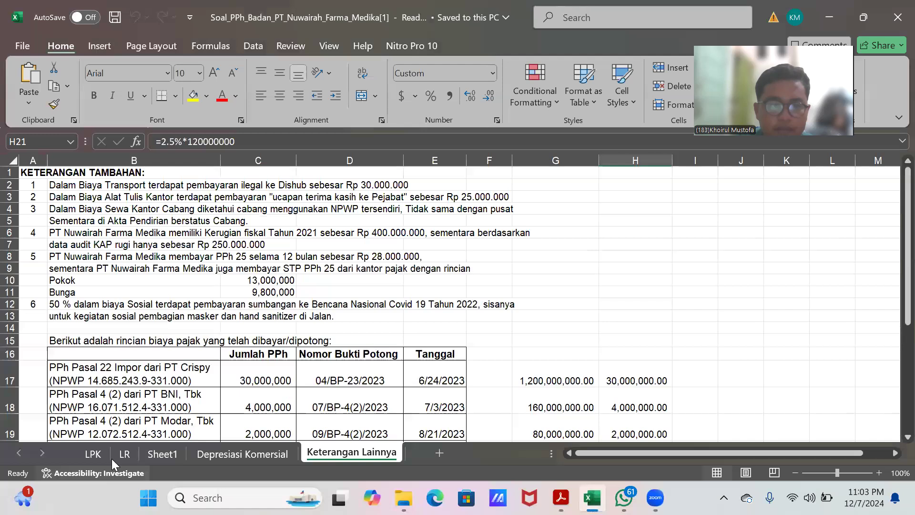
left_click(94, 454)
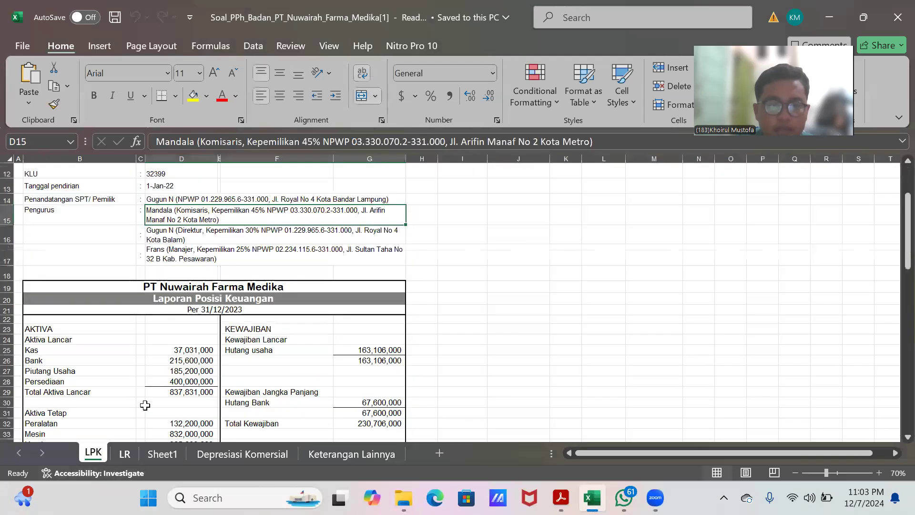
scroll(185, 439, "down", 1)
left_click(125, 454)
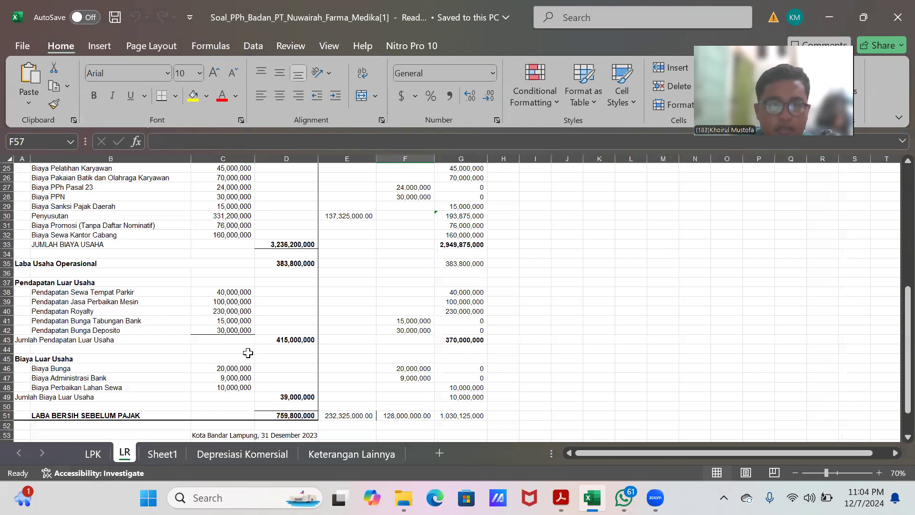
scroll(247, 353, "up", 8)
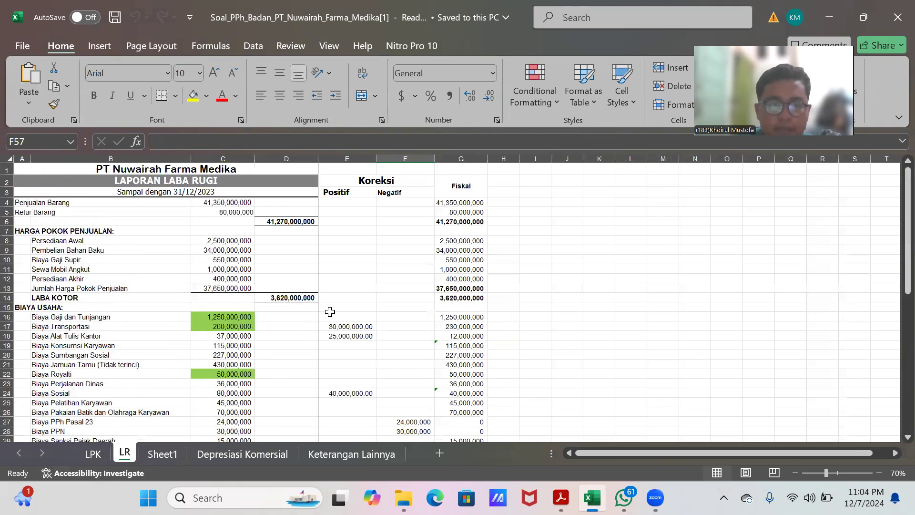
scroll(333, 310, "down", 7)
scroll(381, 322, "up", 7)
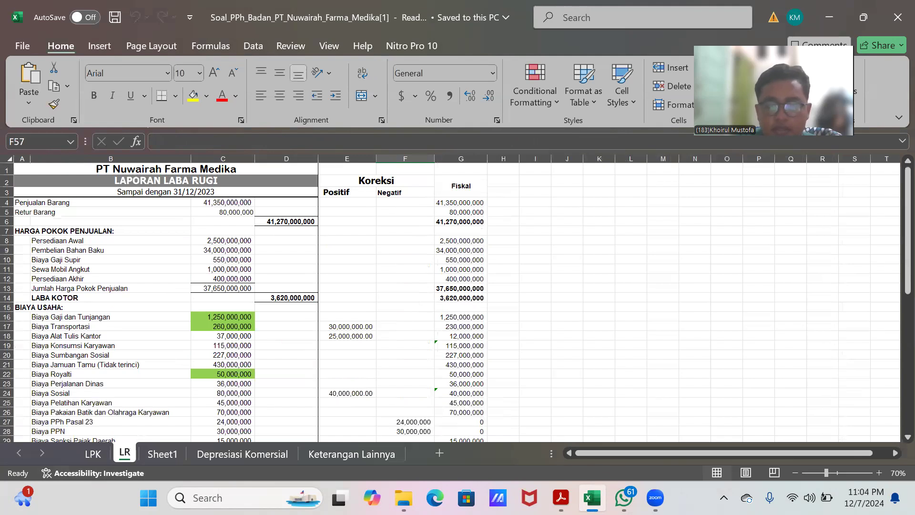
Step: Review the Lampiran II cost lines and totals for cost of goods sold, other operating and non-operating expenses
left_click(564, 495)
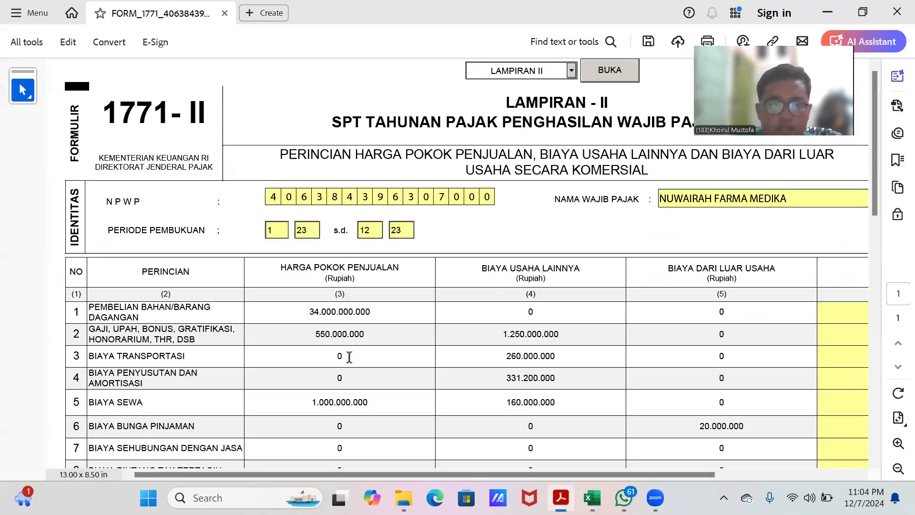
scroll(350, 357, "down", 1)
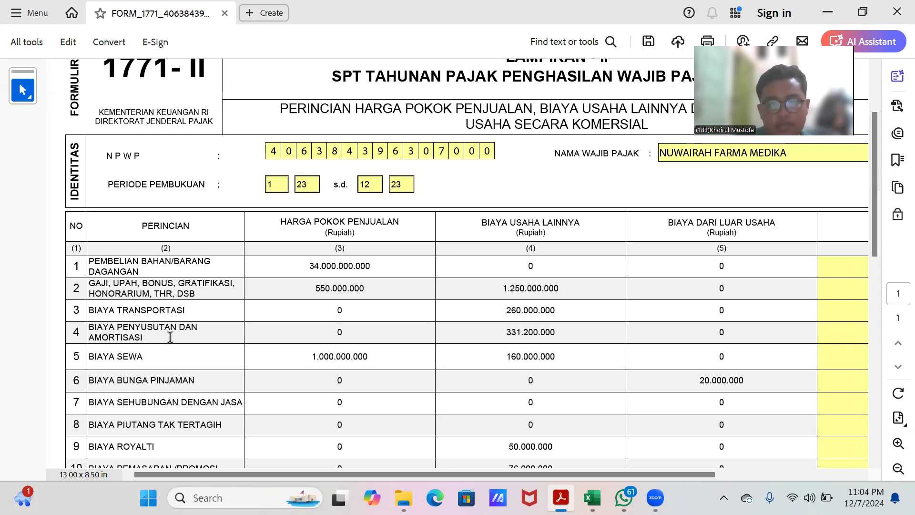
scroll(532, 325, "down", 1)
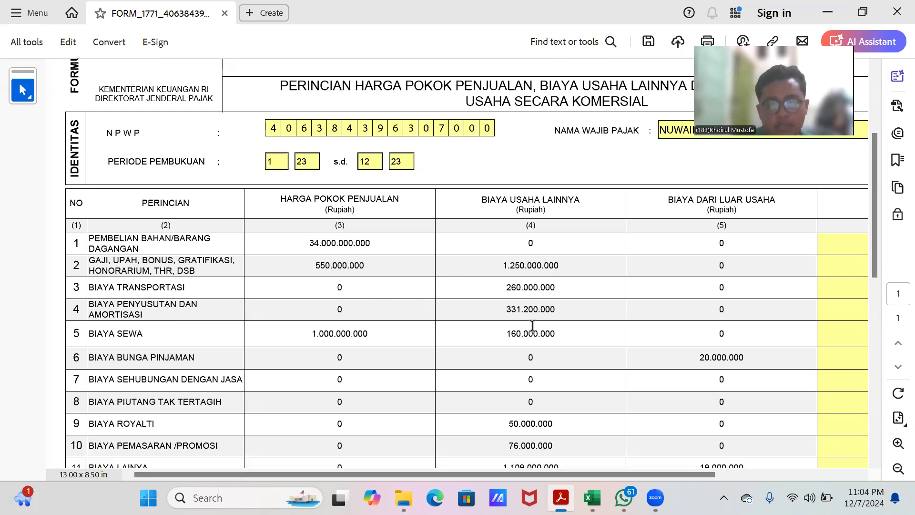
scroll(531, 325, "down", 1)
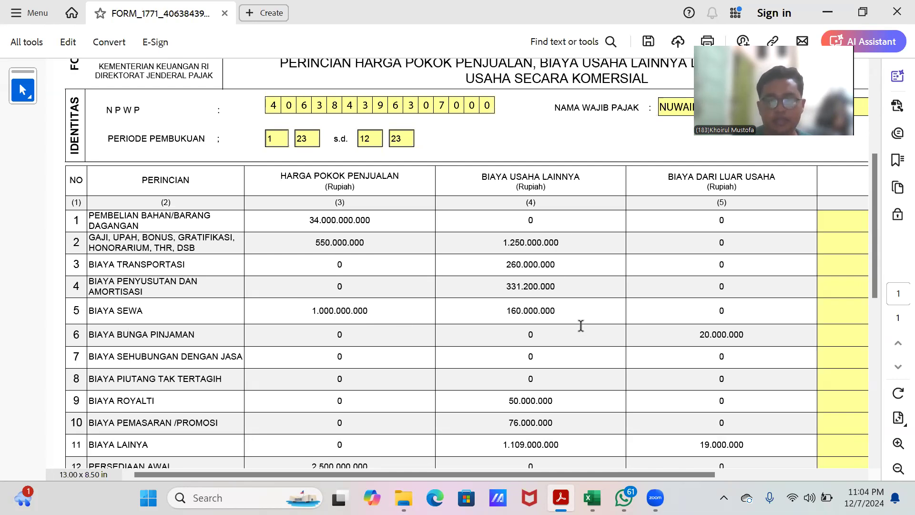
scroll(581, 324, "down", 1)
scroll(581, 325, "down", 4)
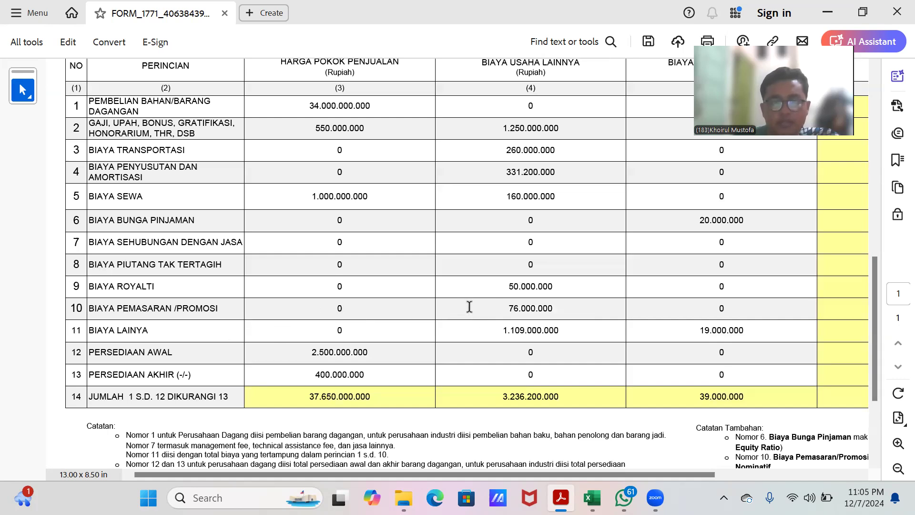
scroll(537, 326, "down", 1)
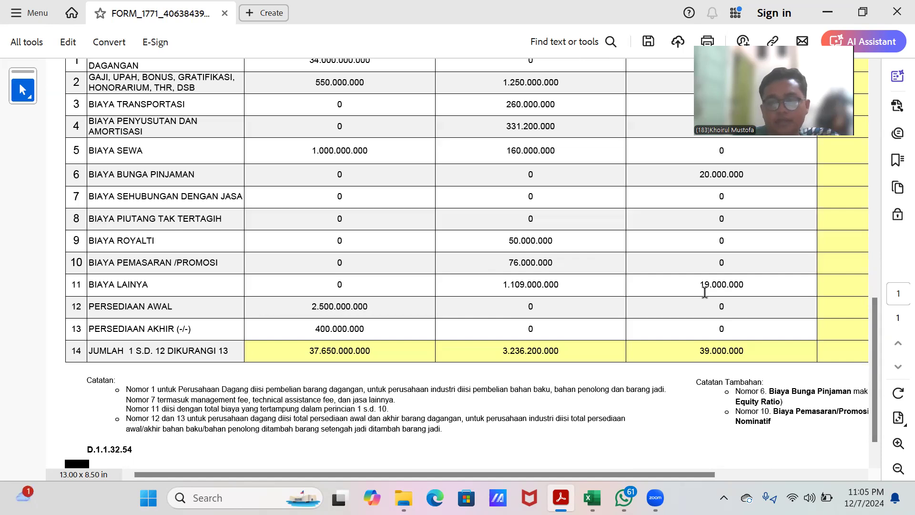
scroll(703, 286, "up", 3)
scroll(703, 286, "up", 2)
scroll(703, 283, "down", 5)
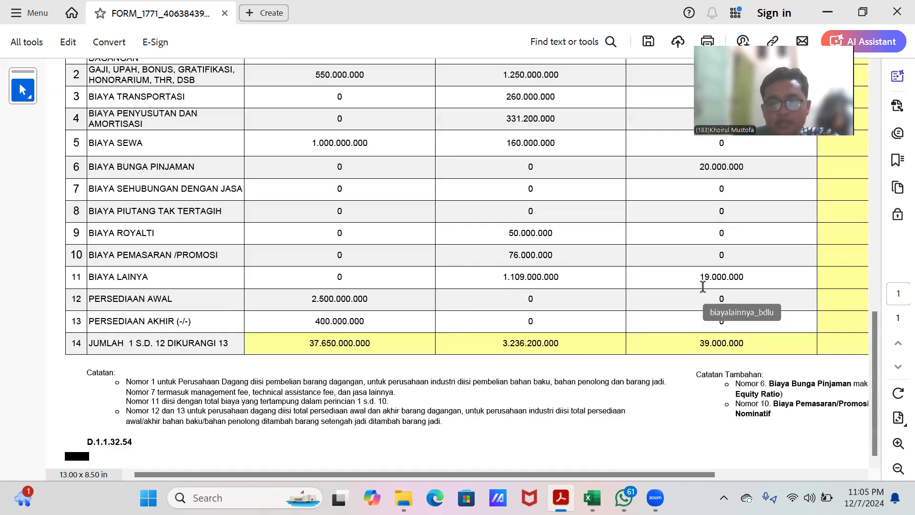
scroll(592, 306, "up", 1)
scroll(398, 323, "down", 1)
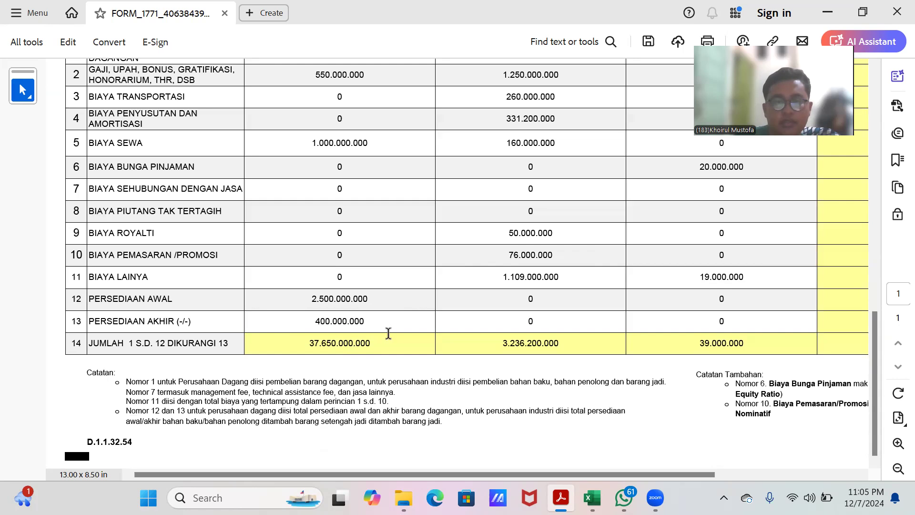
scroll(388, 329, "up", 5)
scroll(389, 315, "up", 5)
scroll(391, 312, "down", 6)
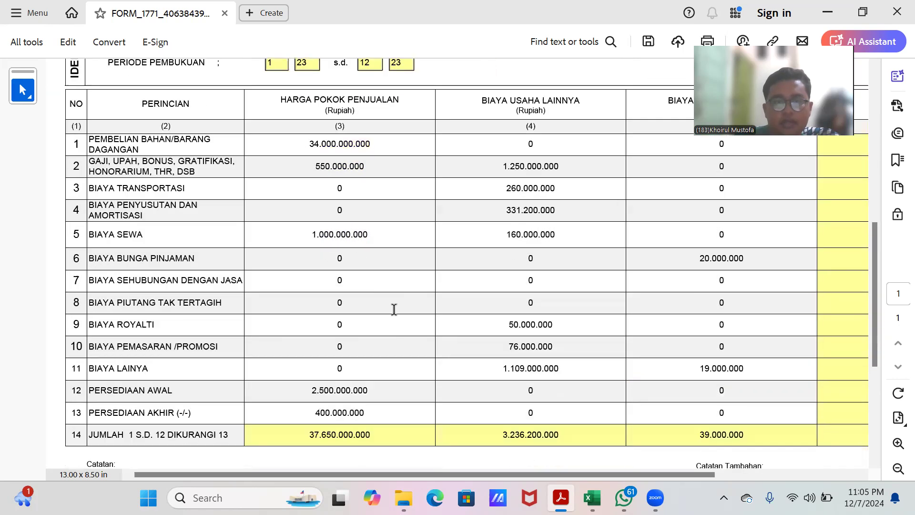
Step: Check the Lampiran II row 14 totals for cost of goods sold, other operating and non-operating expenses
scroll(394, 309, "down", 1)
scroll(393, 309, "up", 1)
scroll(394, 309, "down", 3)
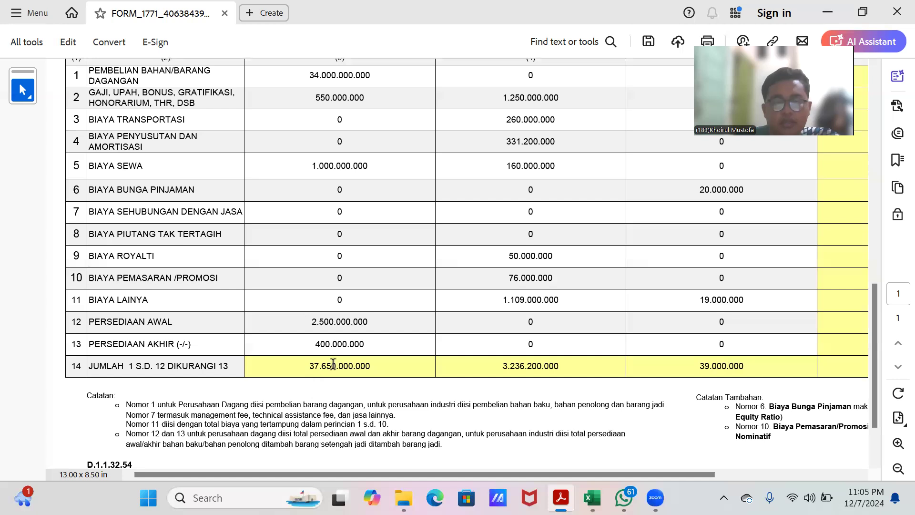
scroll(332, 363, "up", 3)
scroll(333, 364, "down", 2)
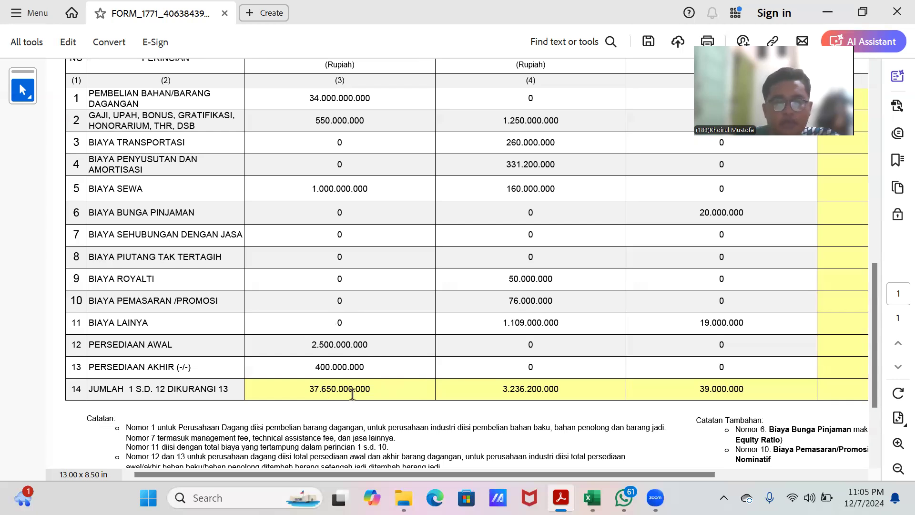
scroll(470, 344, "up", 5)
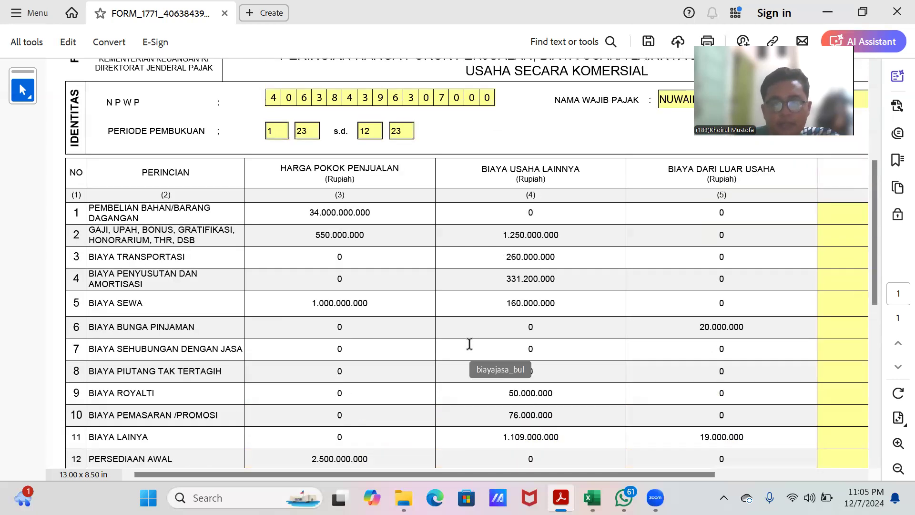
scroll(469, 344, "down", 8)
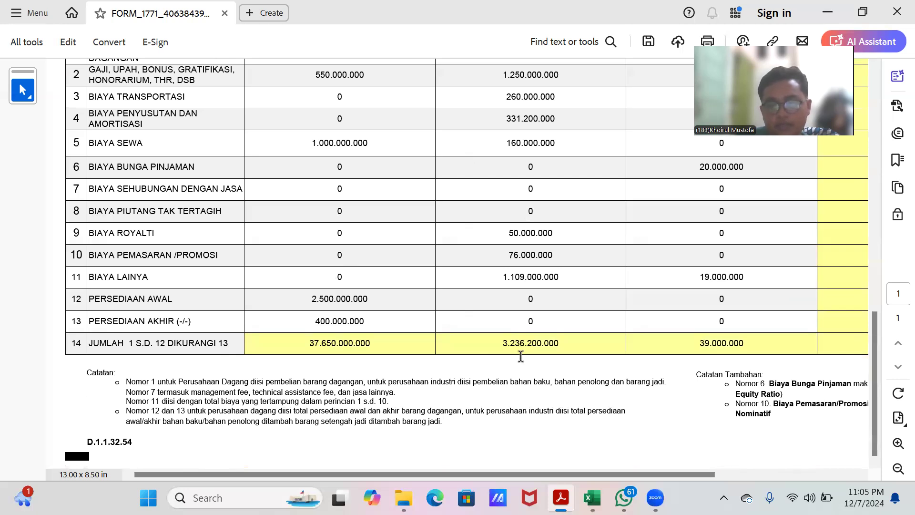
scroll(647, 331, "up", 4)
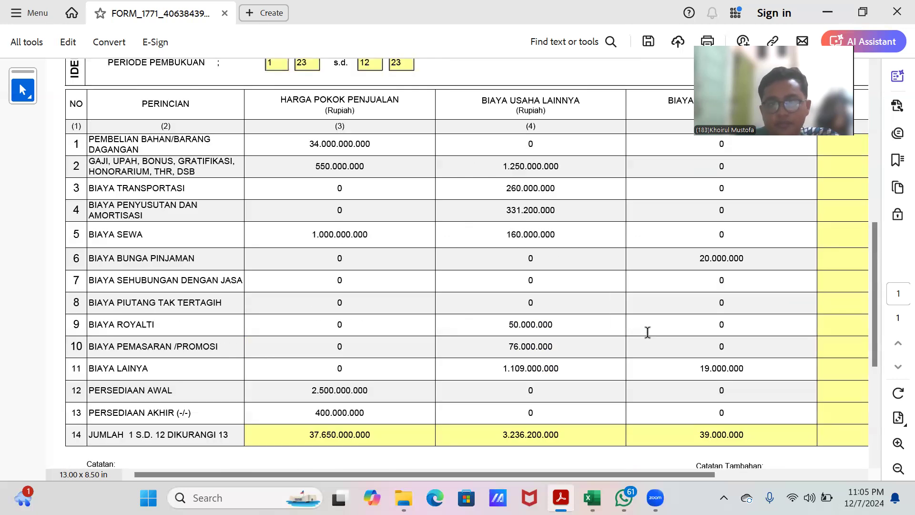
scroll(647, 332, "up", 7)
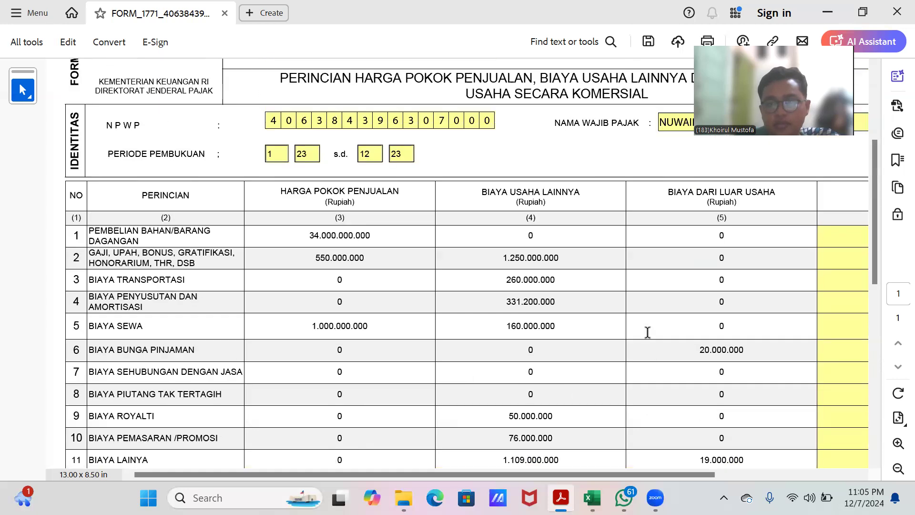
scroll(647, 332, "down", 10)
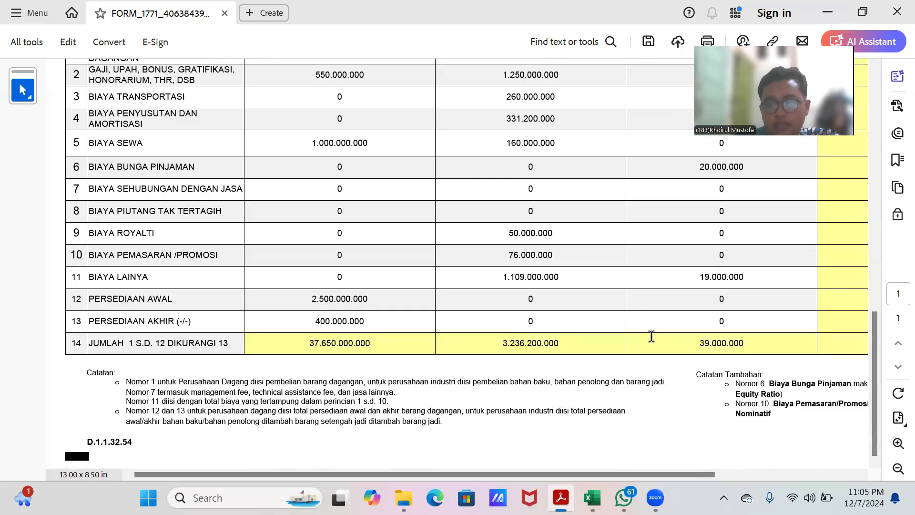
scroll(500, 204, "up", 5)
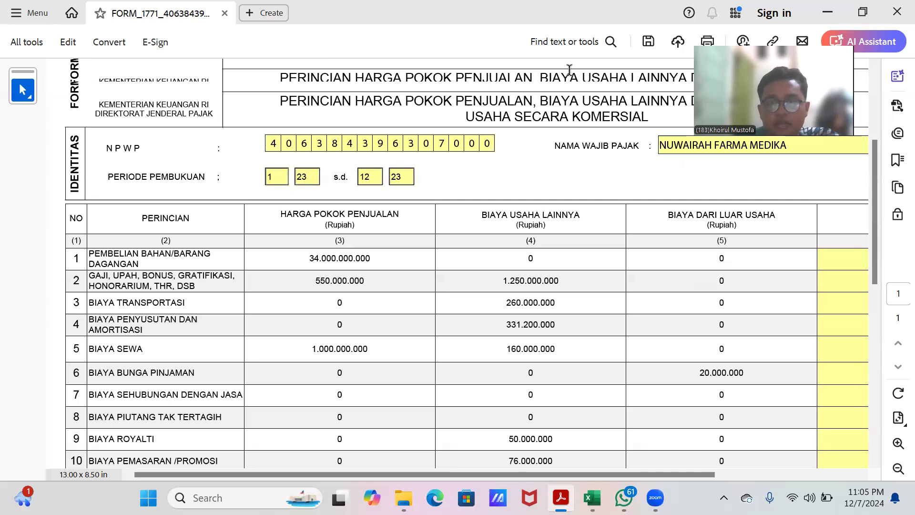
Step: Open Lampiran I and review its net commercial income figures and positive and negative fiscal adjustment lines
left_click(571, 72)
left_click(543, 110)
left_click(604, 72)
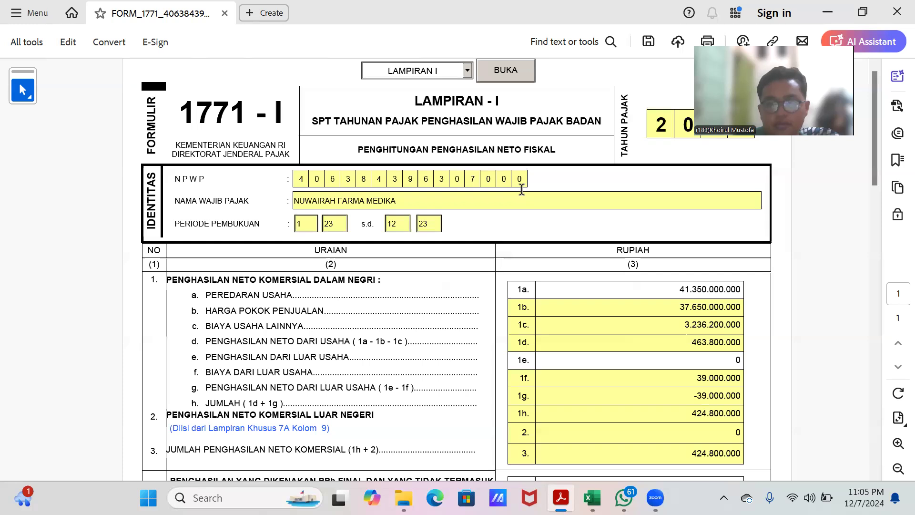
scroll(522, 191, "down", 5)
scroll(560, 164, "down", 7)
scroll(563, 165, "up", 8)
scroll(565, 166, "up", 4)
scroll(429, 143, "up", 1)
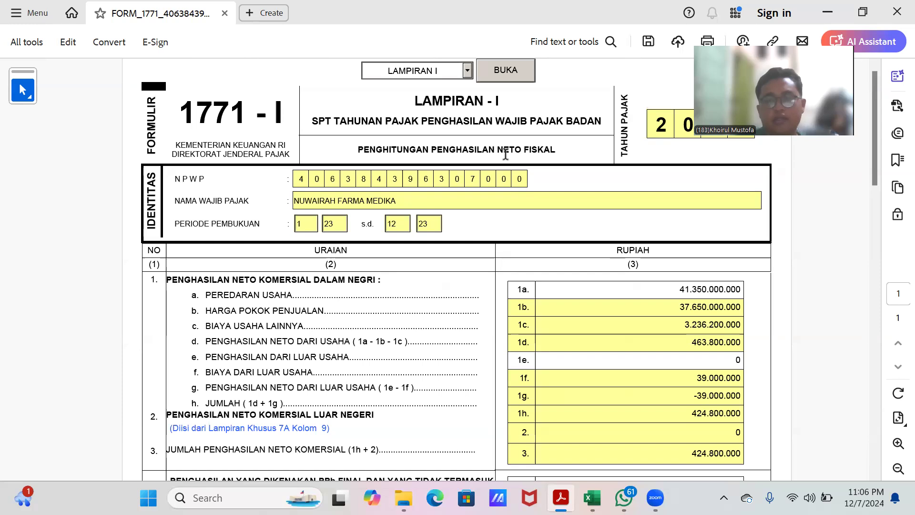
scroll(520, 307, "down", 5)
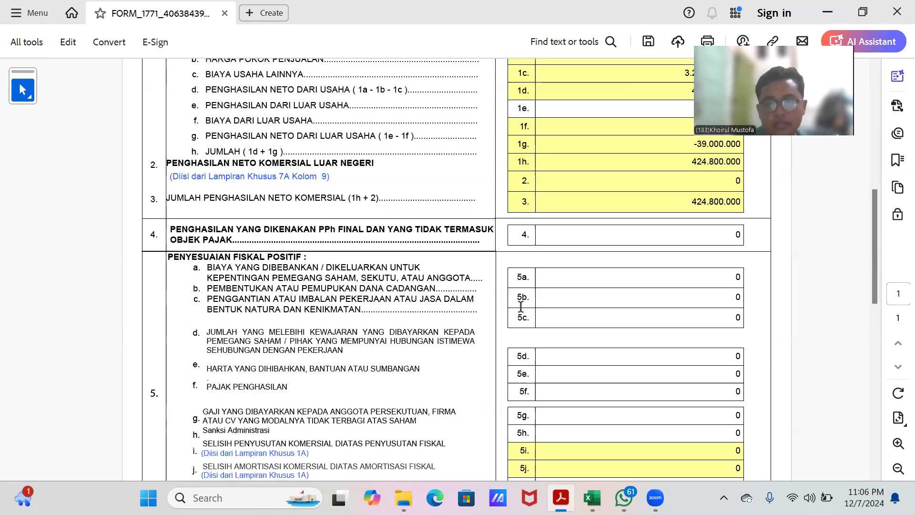
scroll(536, 314, "down", 2)
scroll(547, 319, "up", 7)
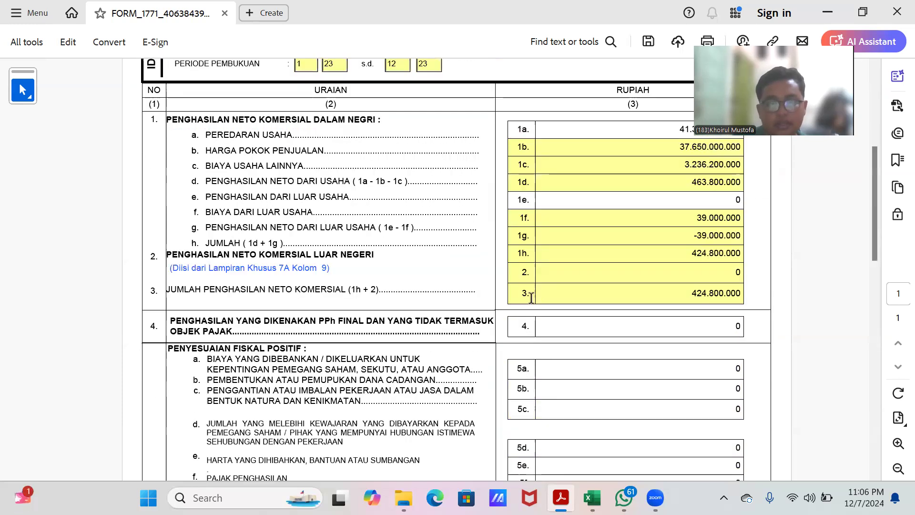
scroll(530, 290, "down", 7)
scroll(531, 290, "down", 6)
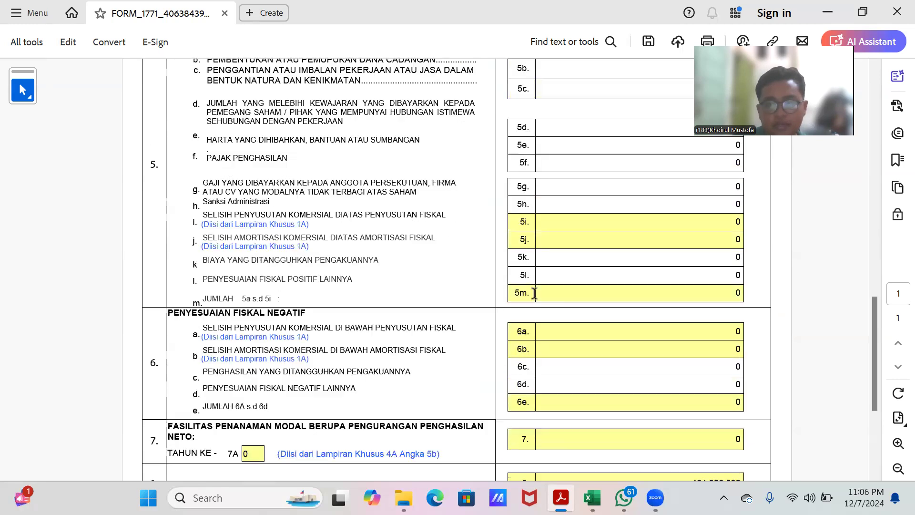
scroll(536, 290, "up", 3)
scroll(536, 290, "up", 9)
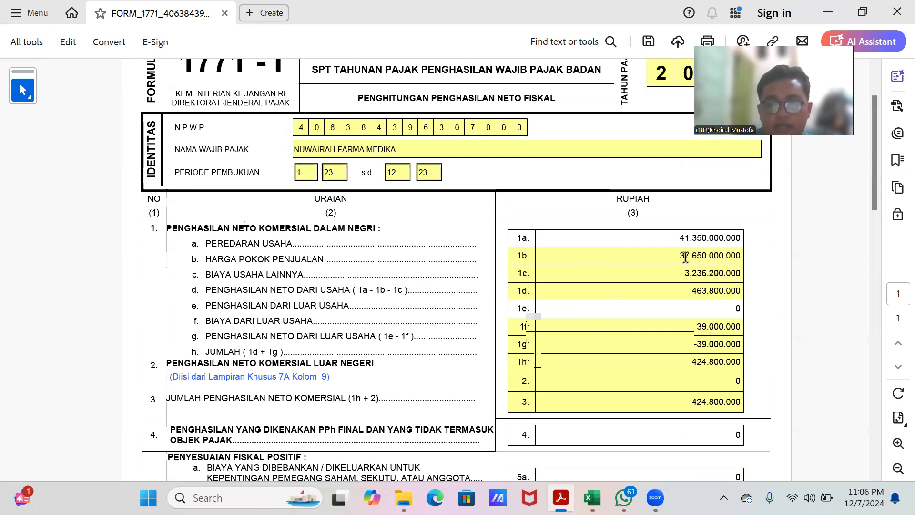
scroll(682, 256, "up", 2)
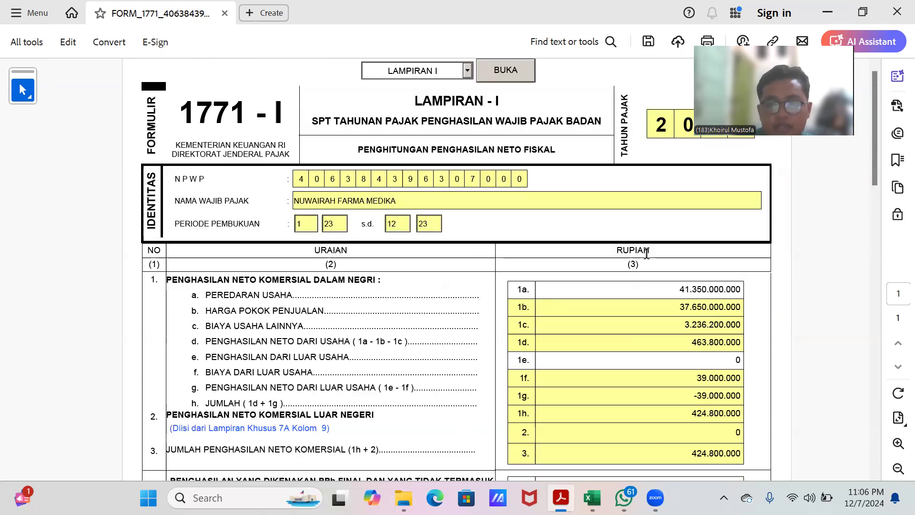
Step: Open the main INDUK form and review its taxpayer identity and bookkeeping section
left_click(466, 71)
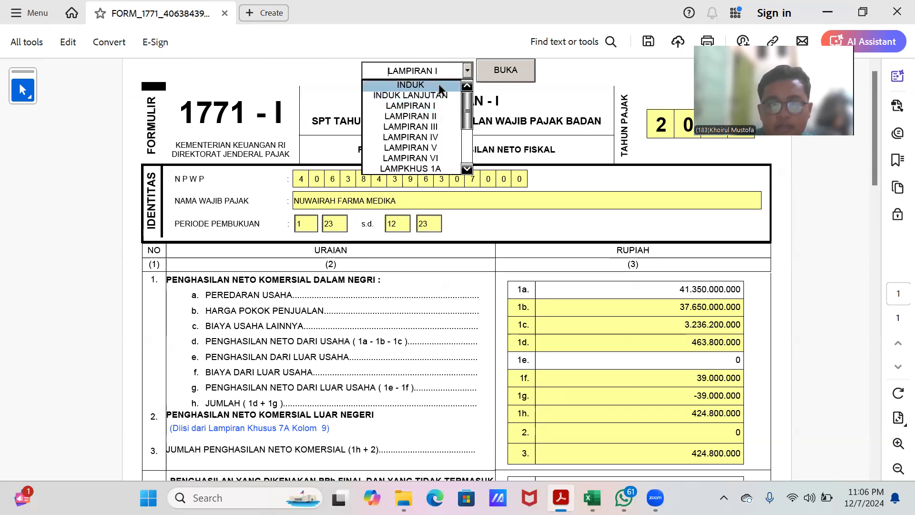
left_click(437, 85)
left_click(506, 70)
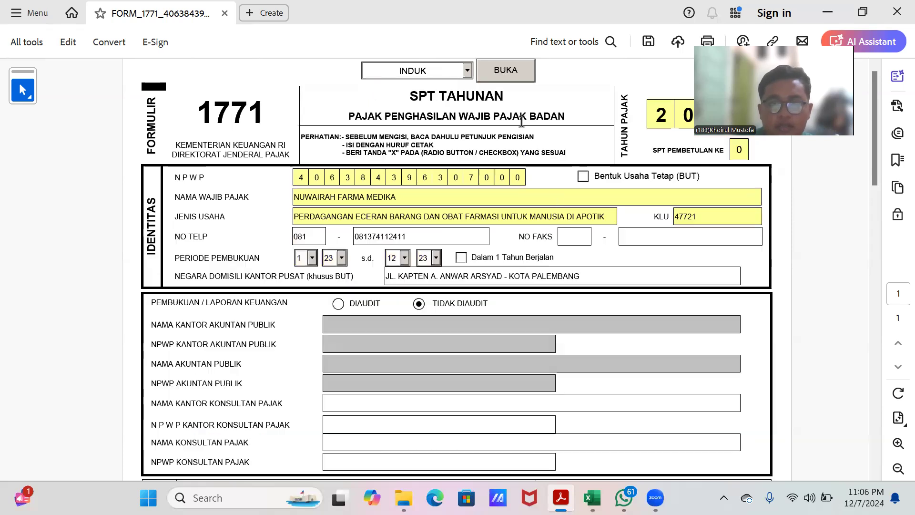
scroll(623, 273, "down", 4)
scroll(623, 270, "down", 8)
scroll(615, 253, "up", 4)
scroll(613, 256, "up", 8)
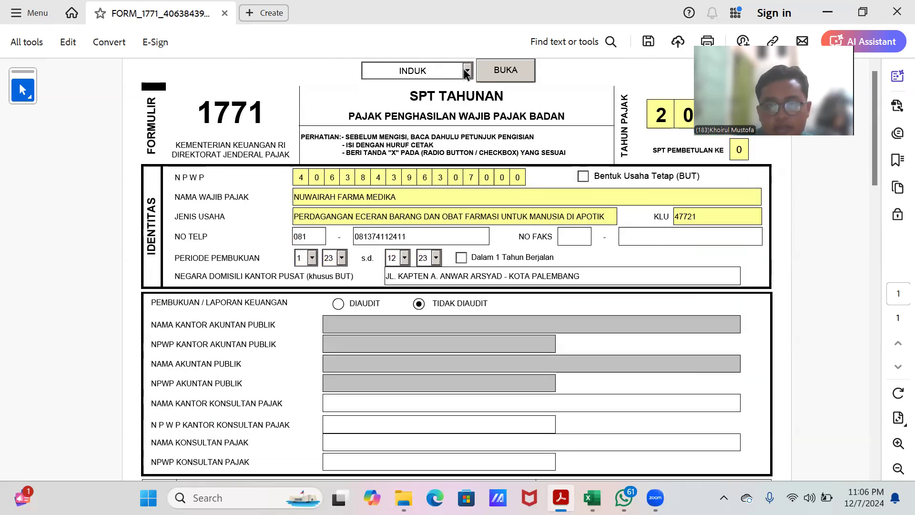
Step: Open the INDUK LANJUTAN page, then open Lampiran 8A-2 Perusahaan Dagang from its attachment list
left_click(469, 70)
left_click(445, 91)
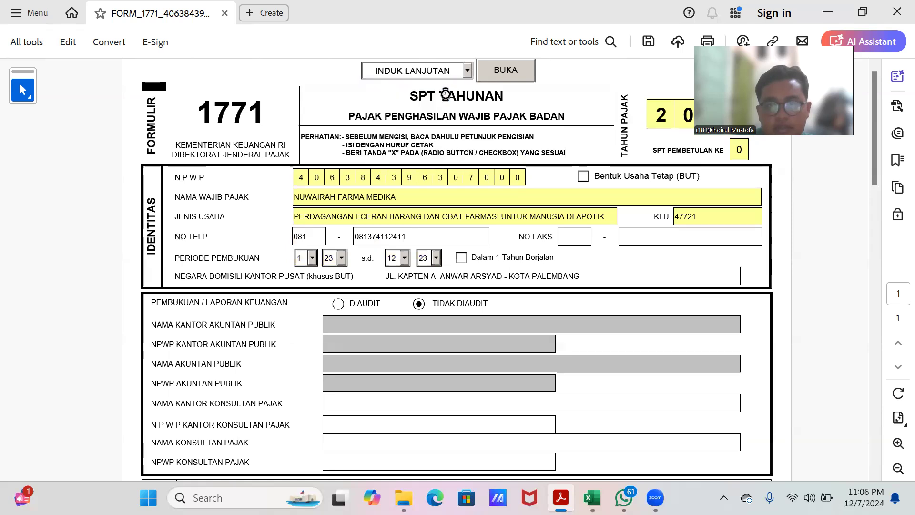
left_click(501, 72)
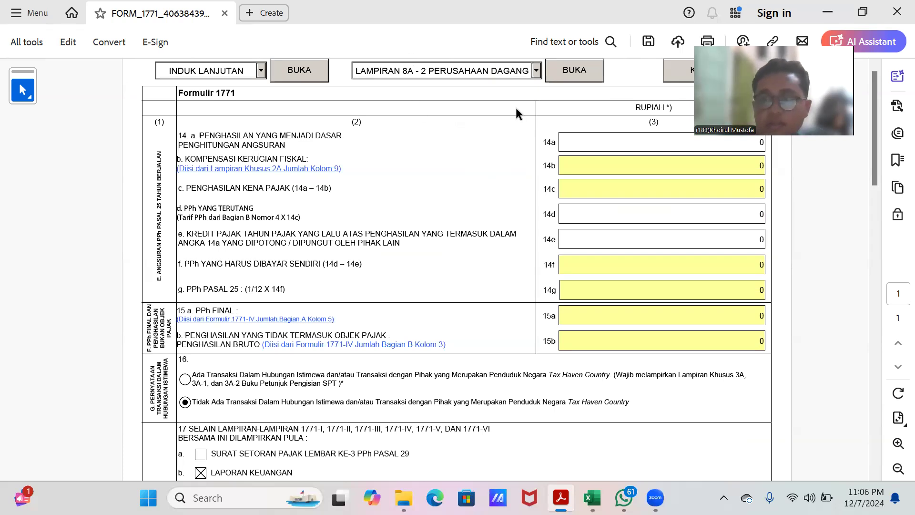
left_click(535, 71)
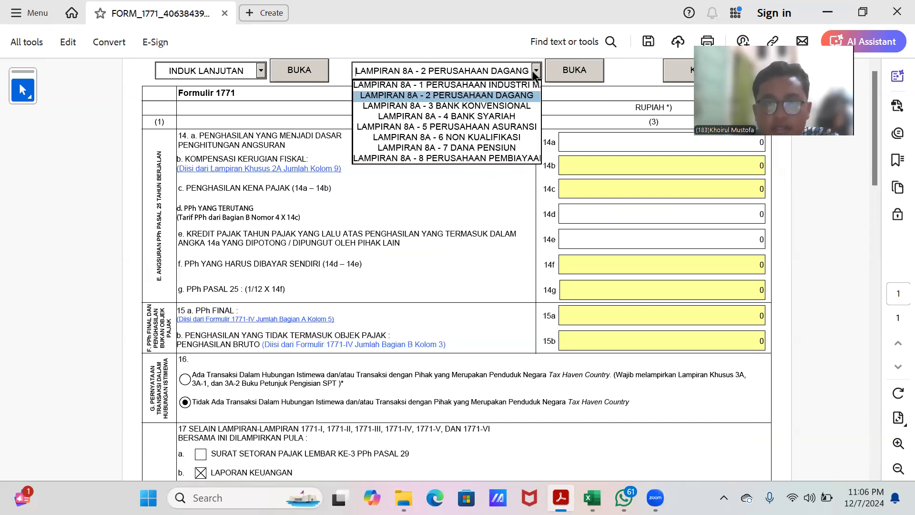
left_click(485, 95)
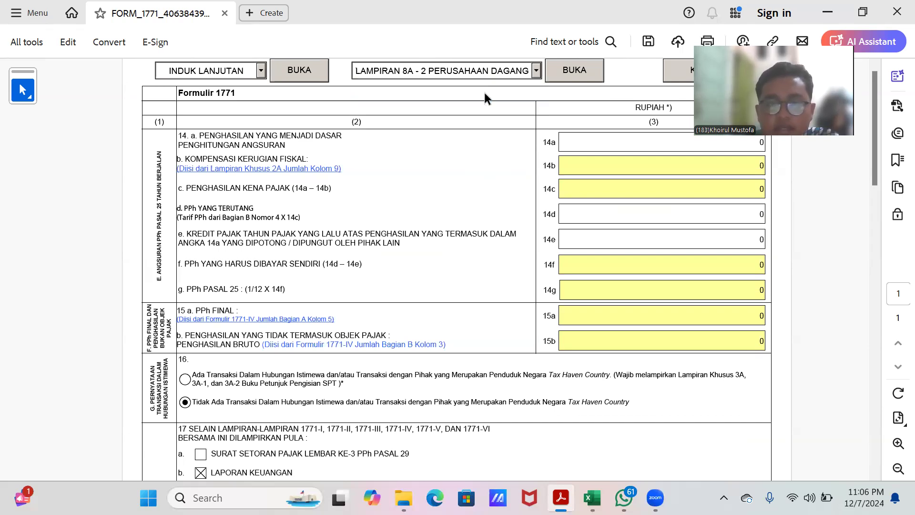
left_click(560, 70)
Step: Review the balance sheet elements and profit and loss items in Lampiran 8A-2
scroll(563, 227, "down", 3)
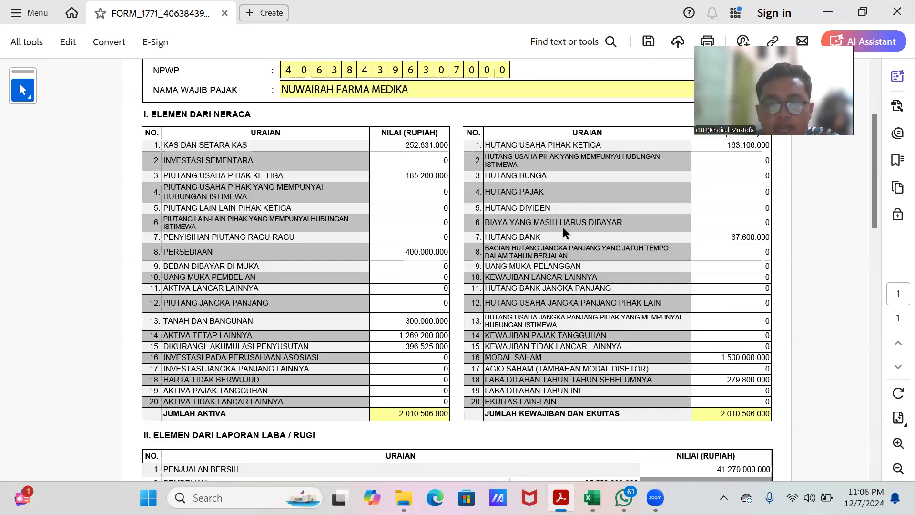
scroll(563, 224, "up", 3)
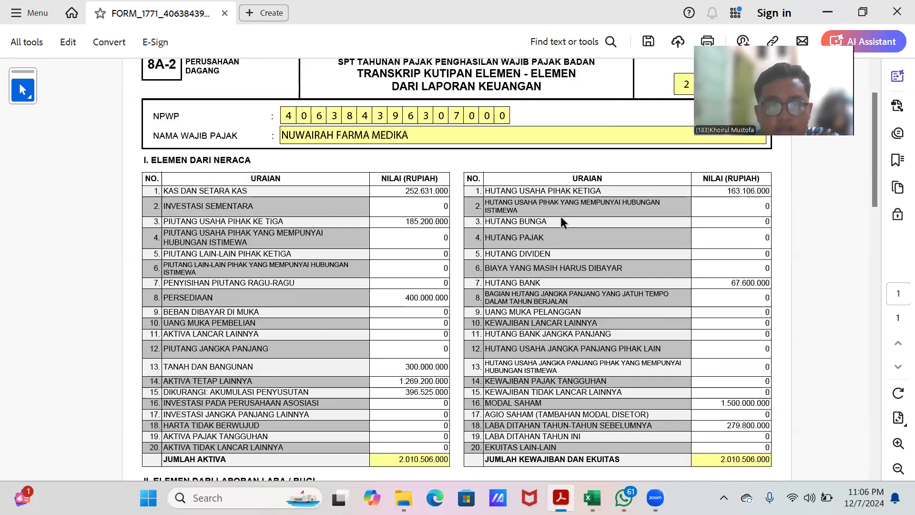
scroll(559, 213, "down", 5)
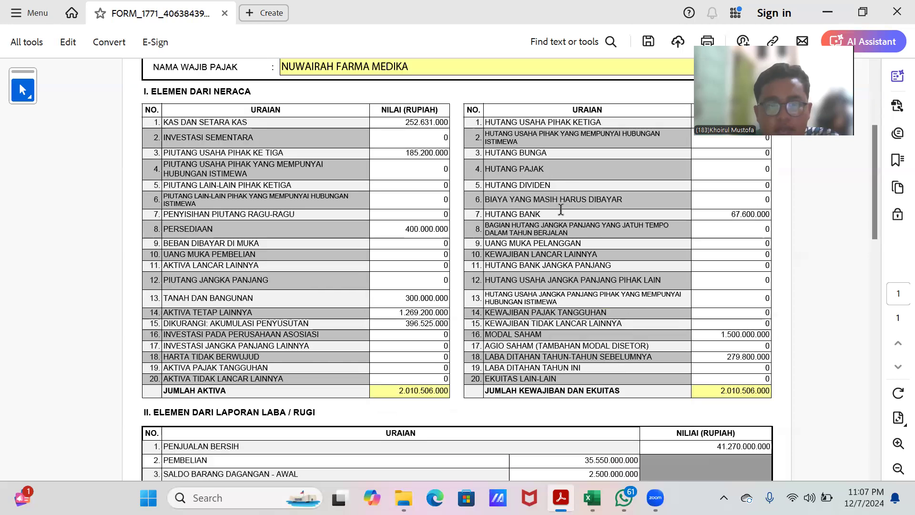
scroll(404, 249, "up", 1)
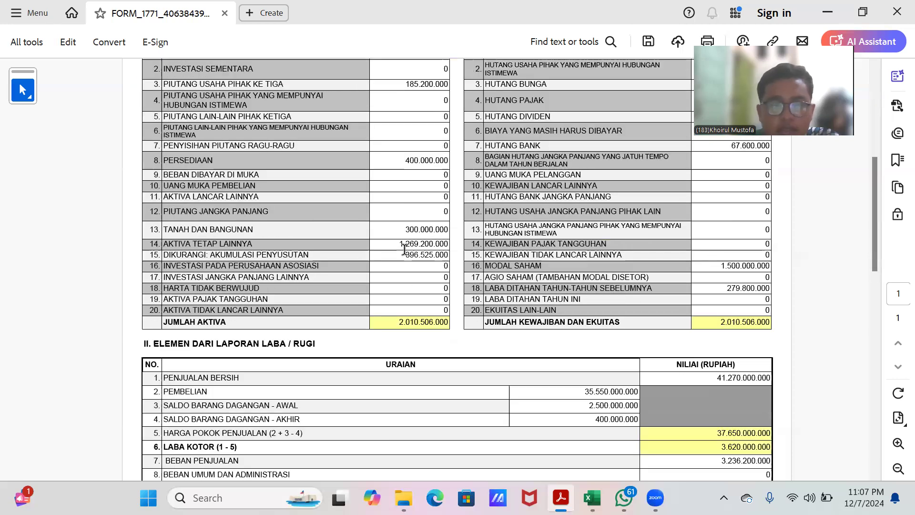
scroll(543, 262, "up", 3)
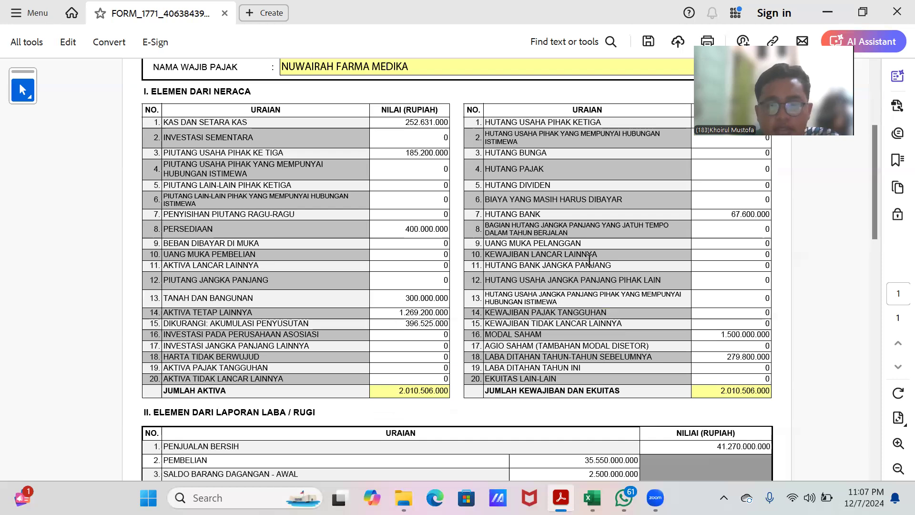
scroll(593, 258, "up", 1)
scroll(593, 258, "up", 4)
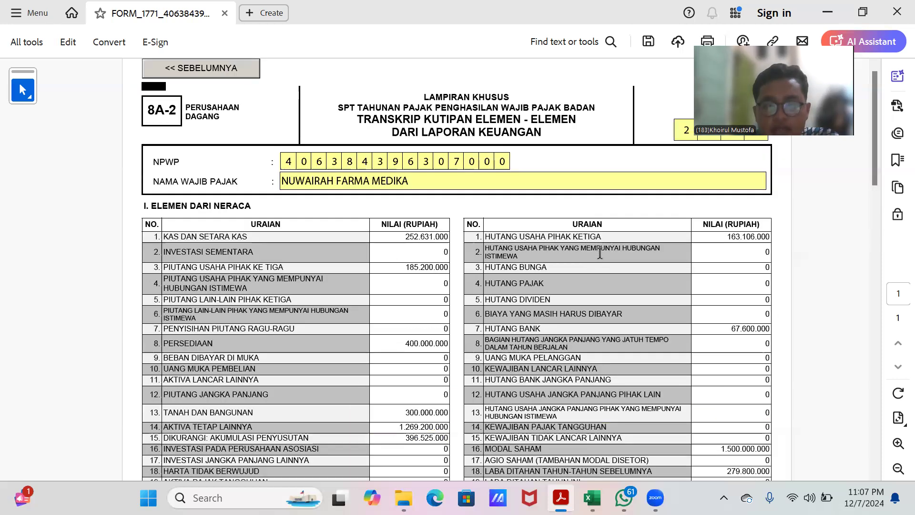
scroll(600, 254, "down", 7)
scroll(610, 270, "up", 3)
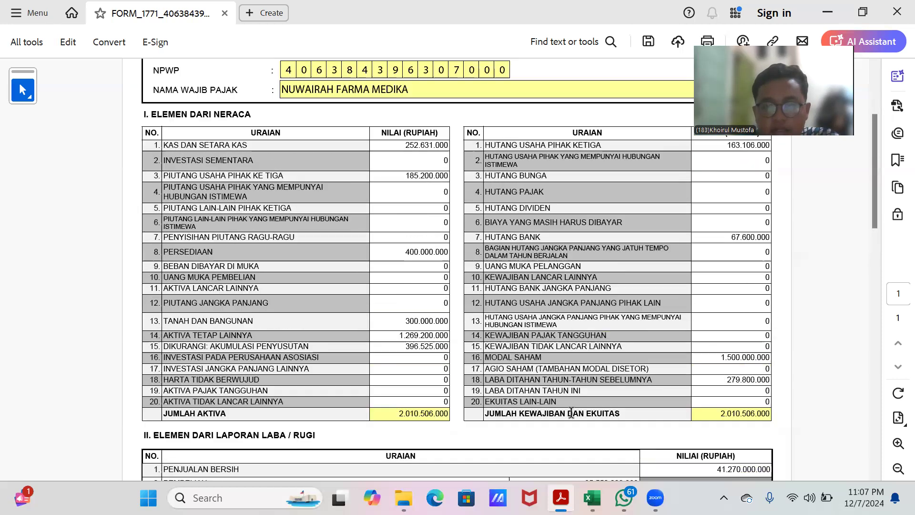
Step: Compare the workbook's LPK balance sheet with the 8A-2 balance sheet elements in the form
left_click(591, 498)
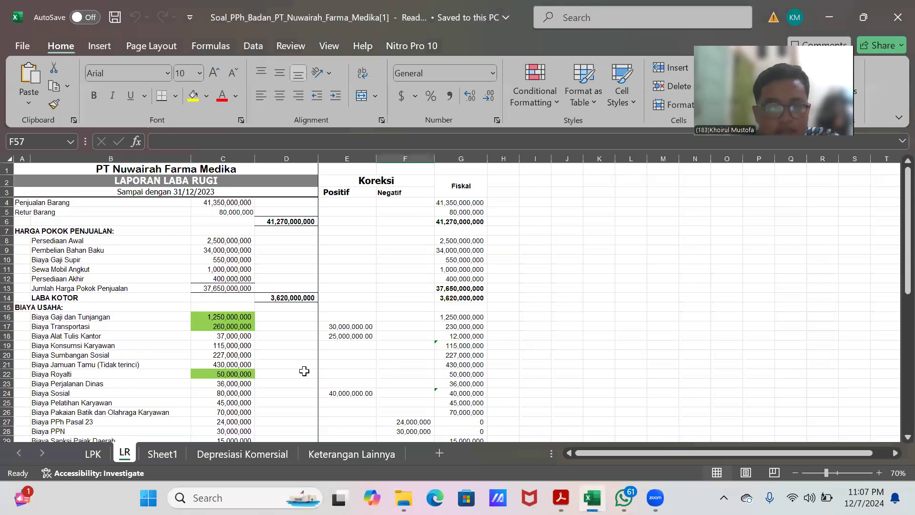
left_click(149, 454)
left_click(235, 456)
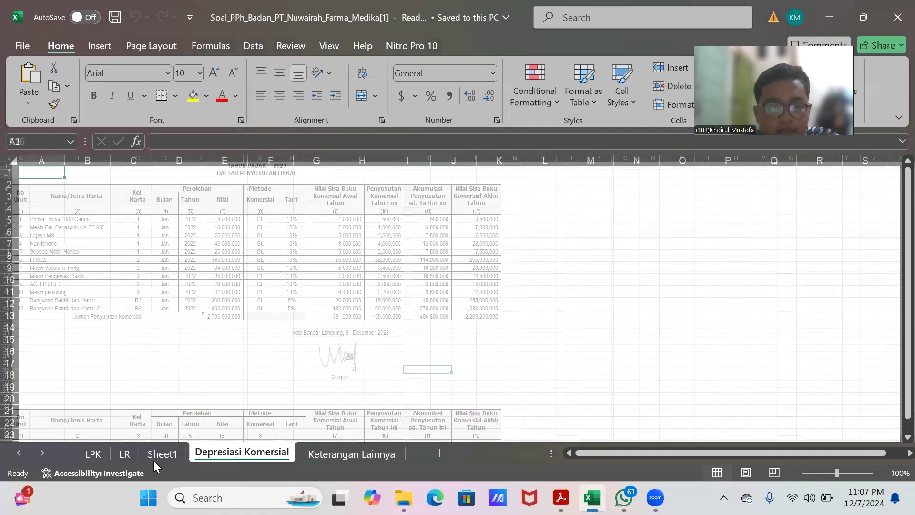
left_click(94, 456)
scroll(315, 321, "down", 4)
scroll(316, 320, "up", 3)
scroll(317, 319, "down", 1)
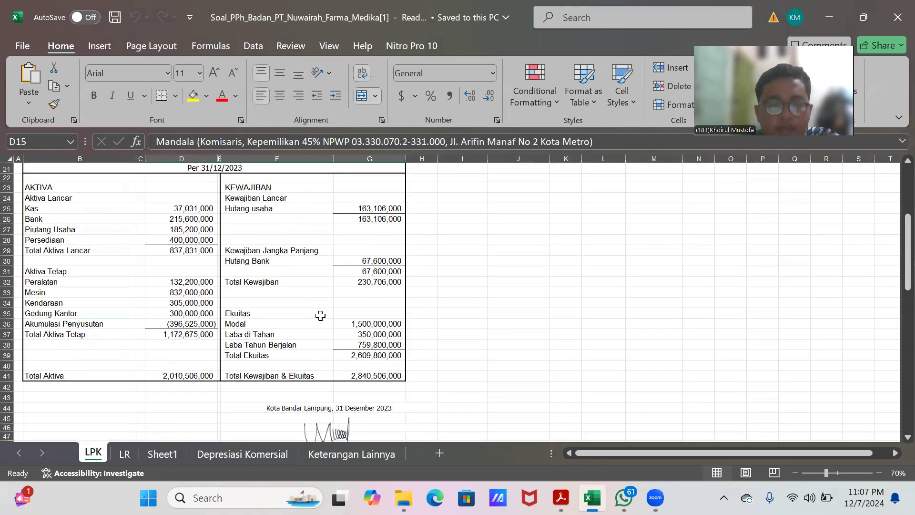
scroll(321, 316, "up", 3)
scroll(467, 349, "down", 2)
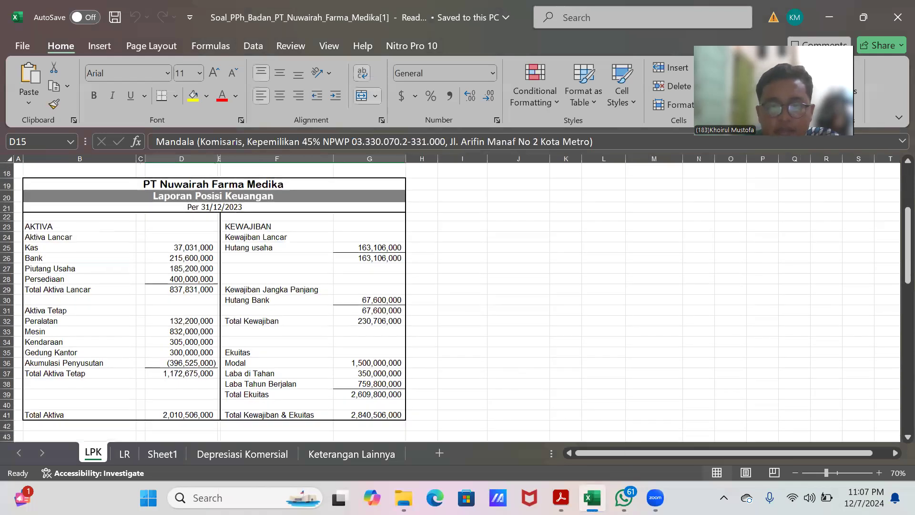
left_click(560, 498)
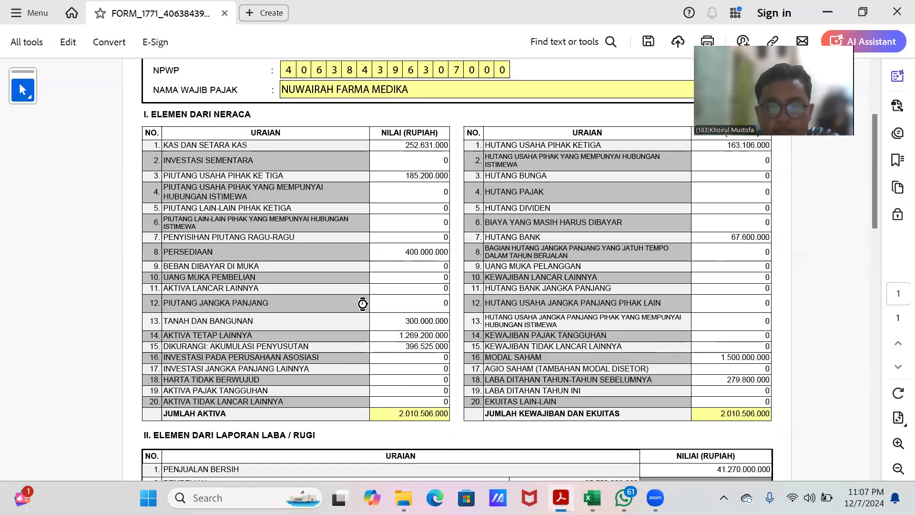
scroll(286, 226, "up", 3)
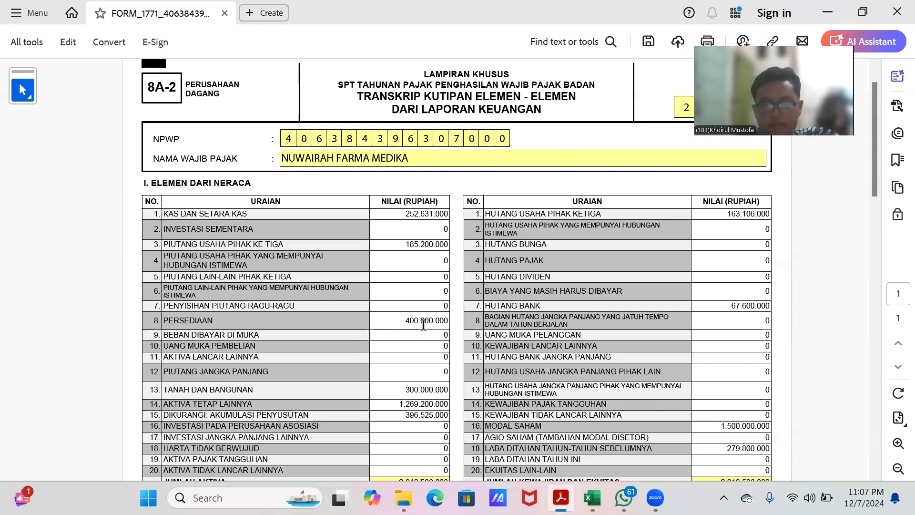
Step: Scroll through Lampiran 8A-2 to examine the balance sheet totals and the profit and loss elements
scroll(422, 336, "down", 3)
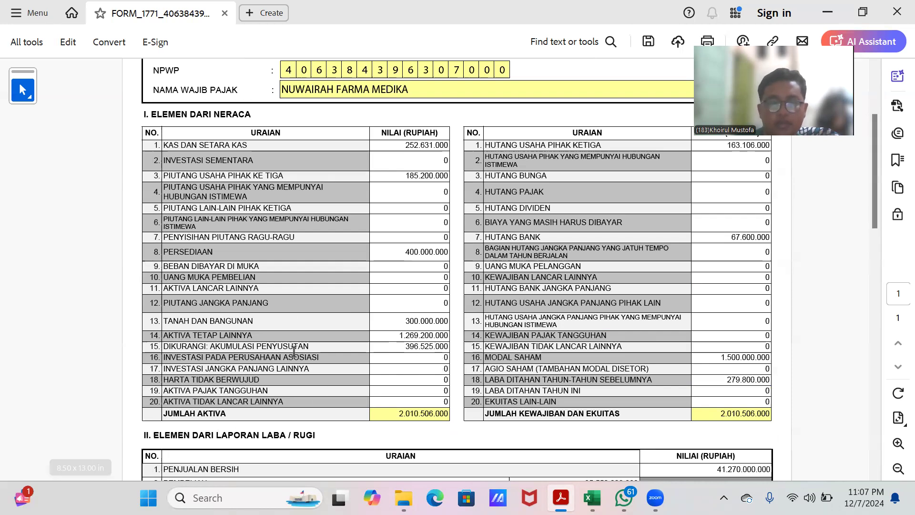
scroll(433, 355, "down", 2)
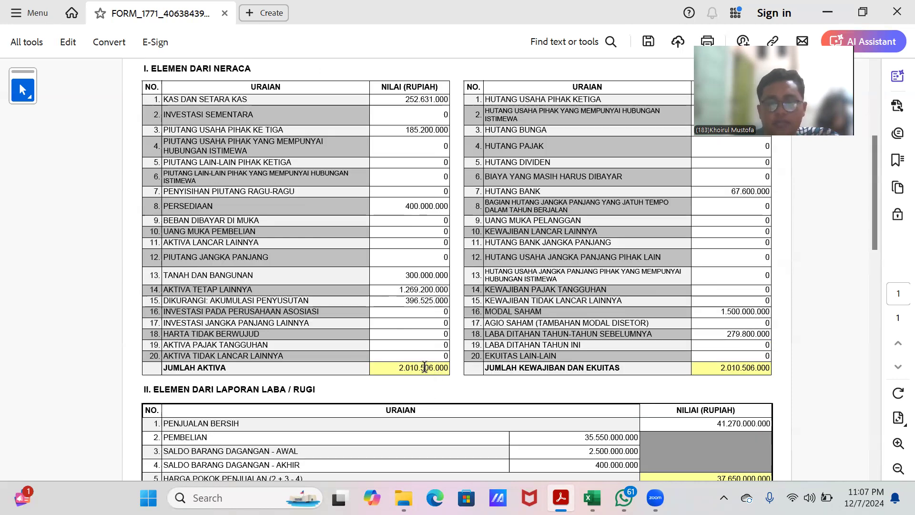
scroll(708, 334, "up", 2)
scroll(708, 339, "up", 2)
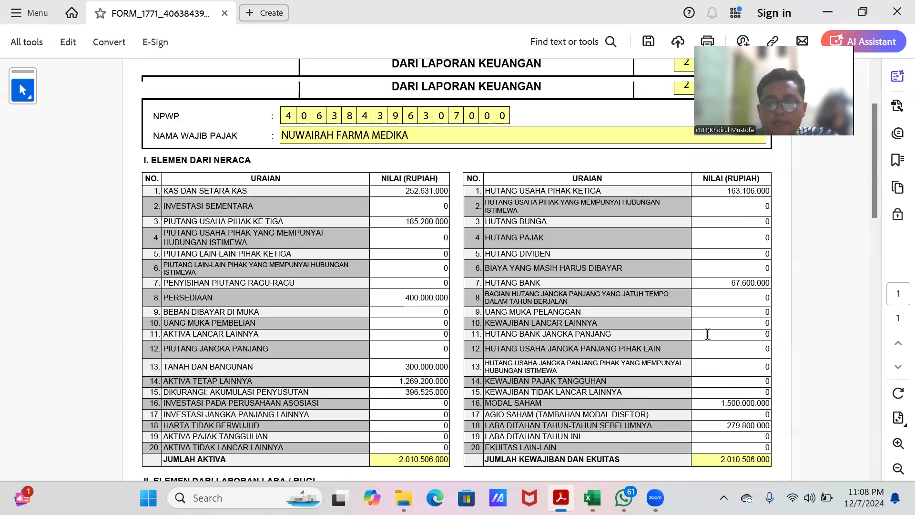
scroll(625, 276, "down", 5)
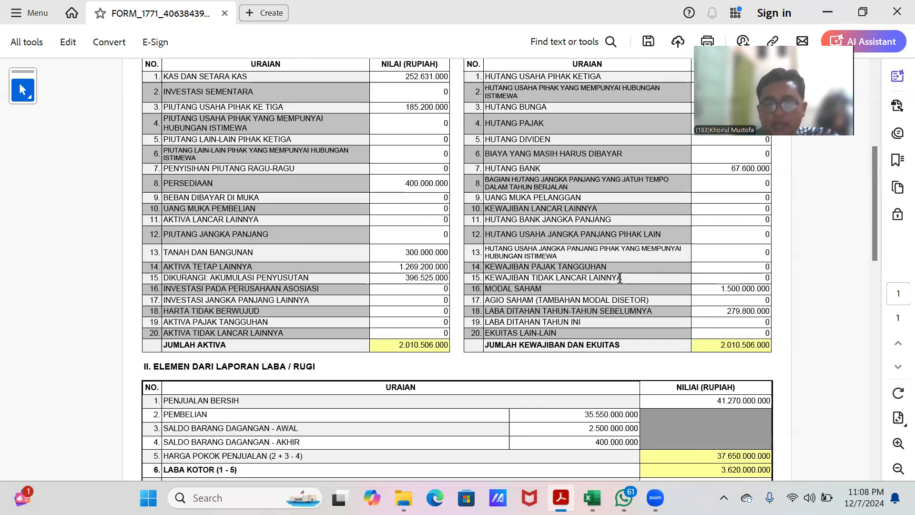
scroll(580, 341, "up", 7)
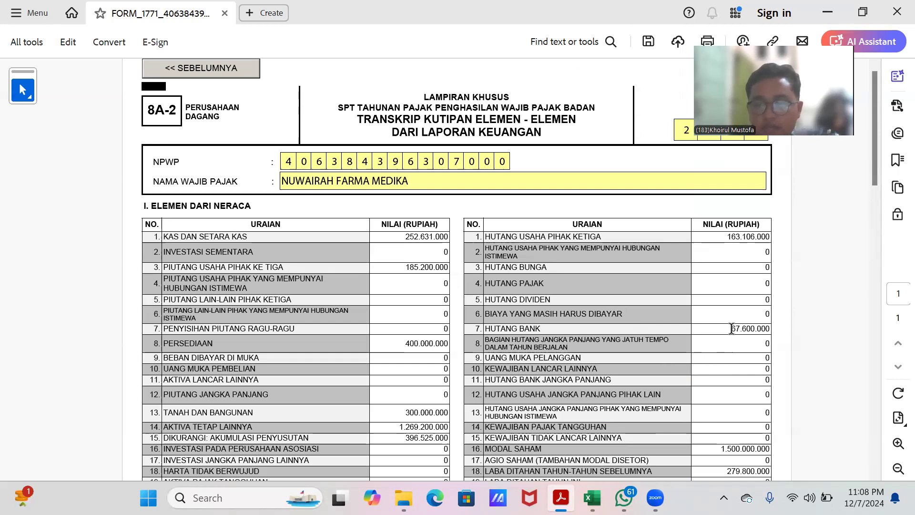
scroll(733, 330, "down", 3)
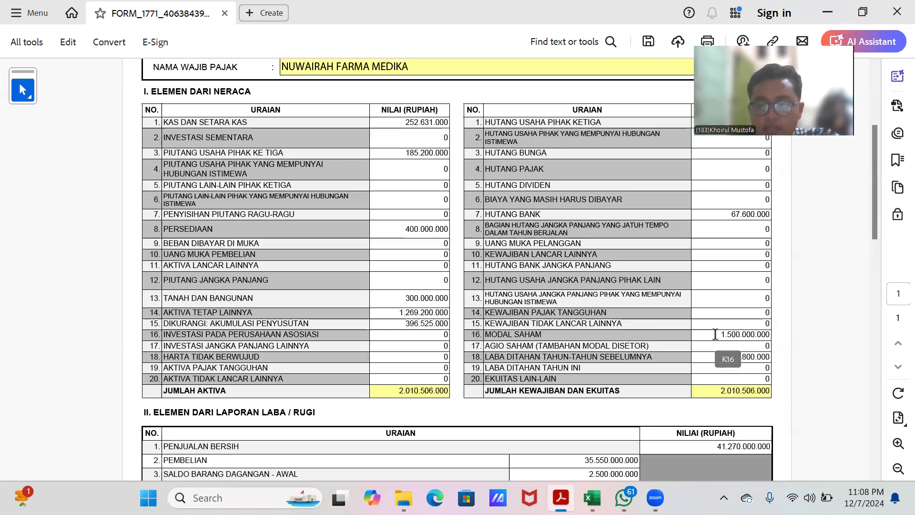
scroll(726, 317, "down", 1)
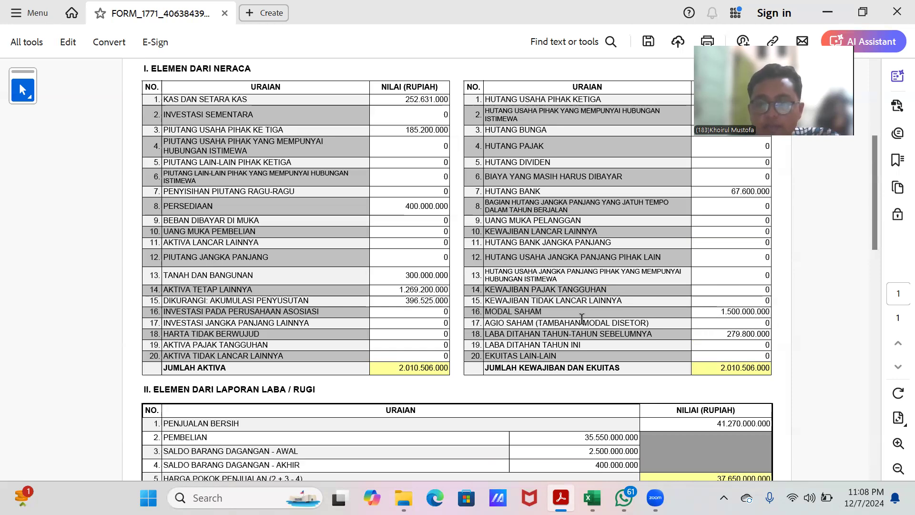
scroll(581, 318, "down", 1)
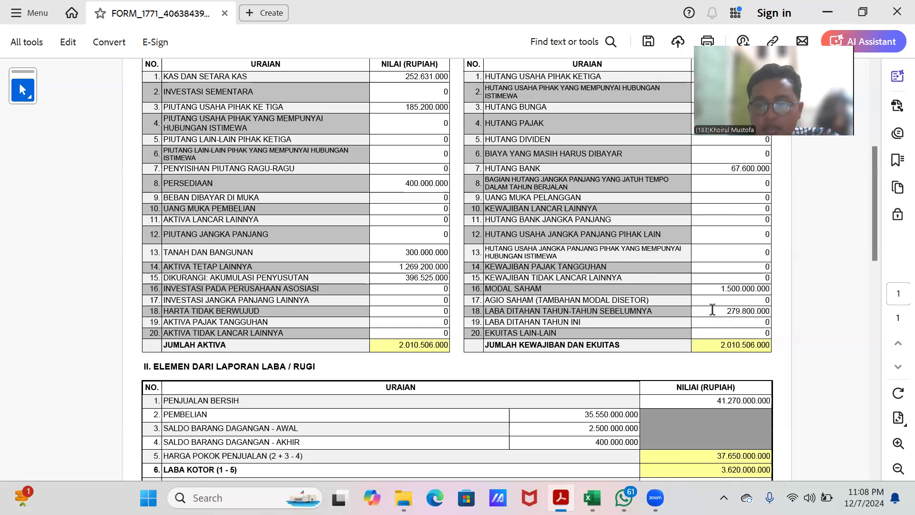
scroll(713, 309, "down", 1)
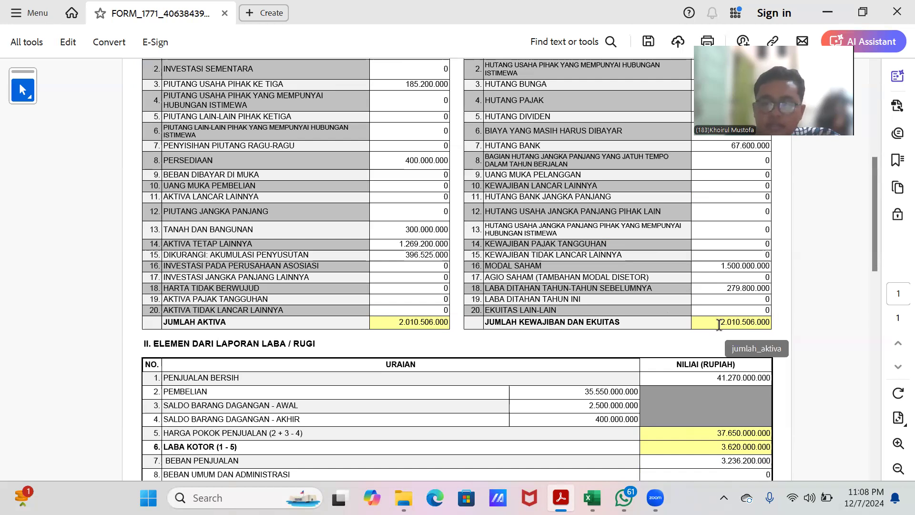
scroll(719, 325, "down", 3)
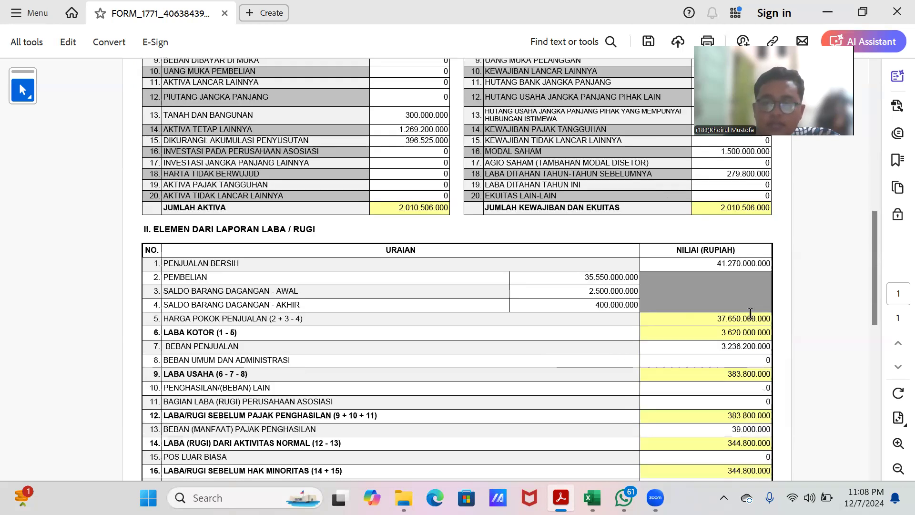
scroll(486, 298, "down", 2)
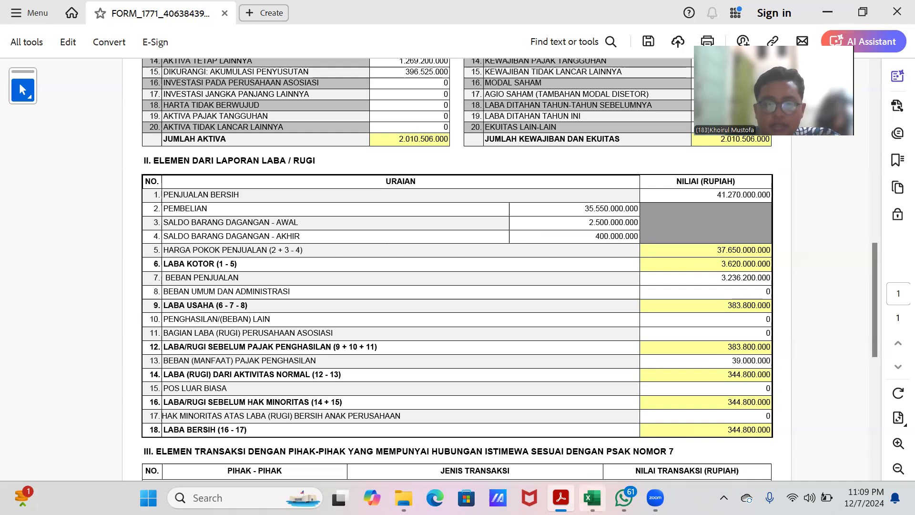
Step: Switch to the workbook and check the cost of goods sold entries on the LR sheet
left_click(591, 498)
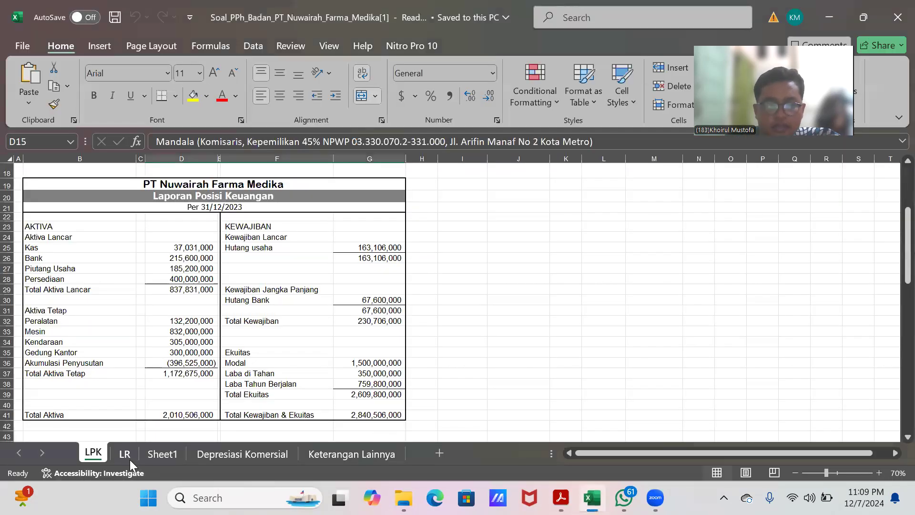
left_click(127, 458)
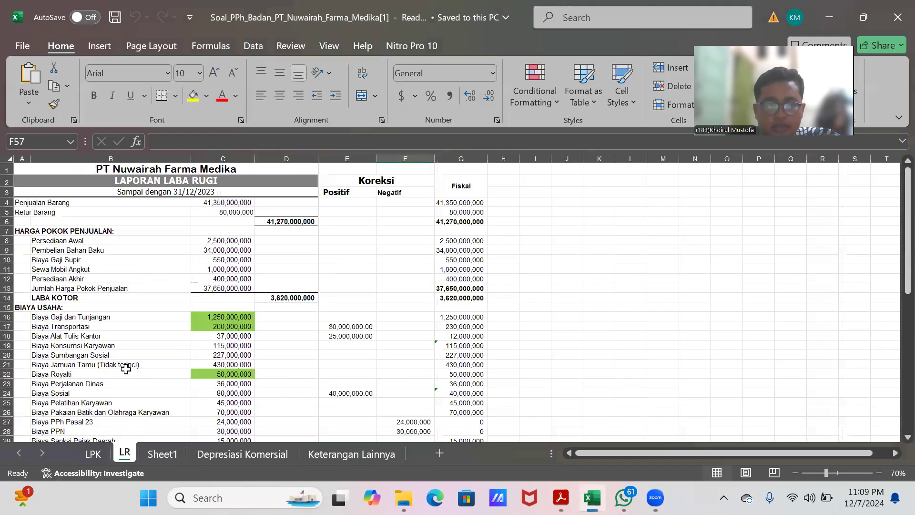
left_click(230, 259)
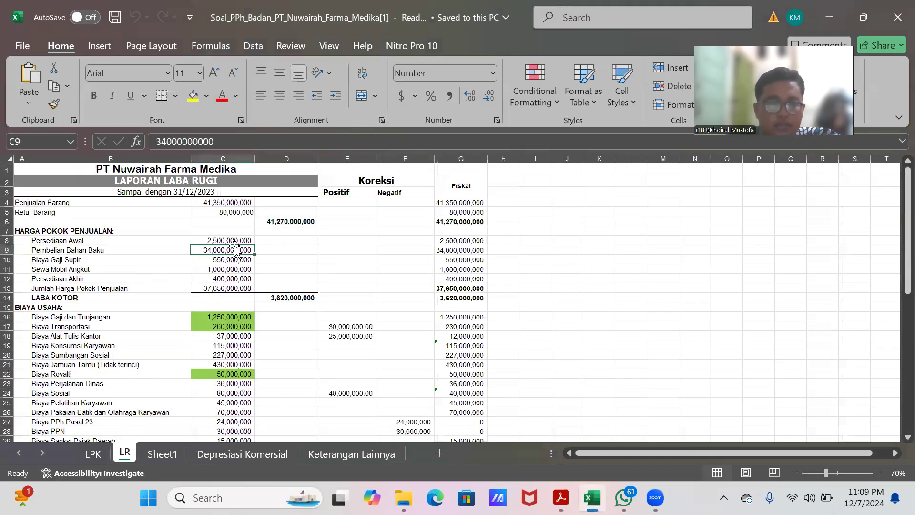
left_click(217, 281)
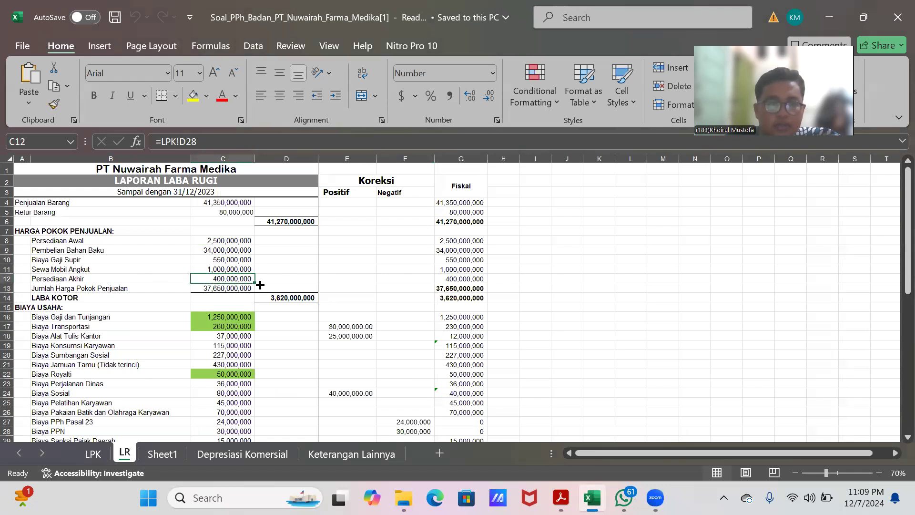
key("alt+Tab")
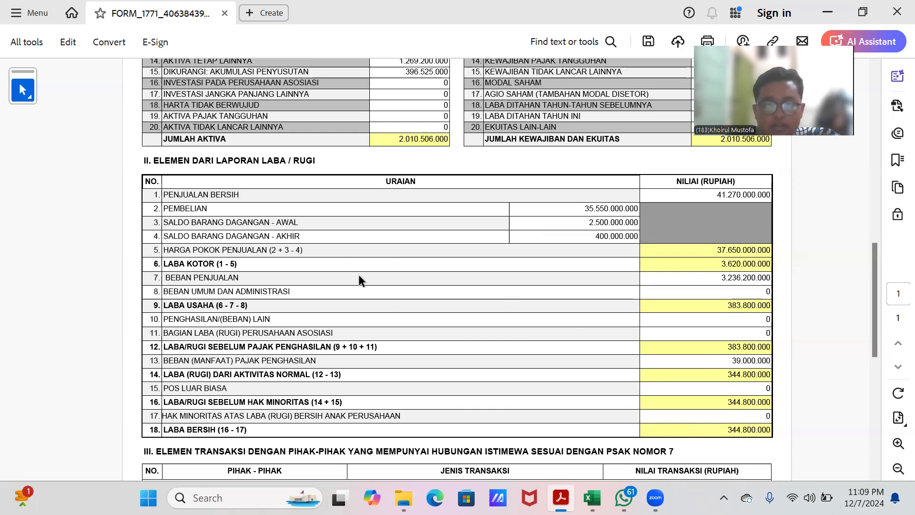
Step: Compare the 8A-2 profit and loss figures, from gross profit to net profit, with the workbook's income statement
left_click(750, 280)
left_click(739, 289)
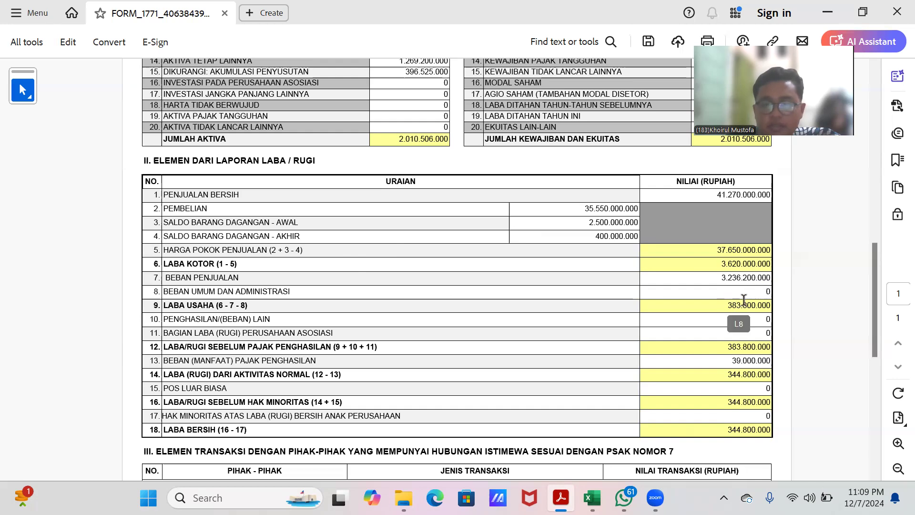
scroll(631, 314, "down", 1)
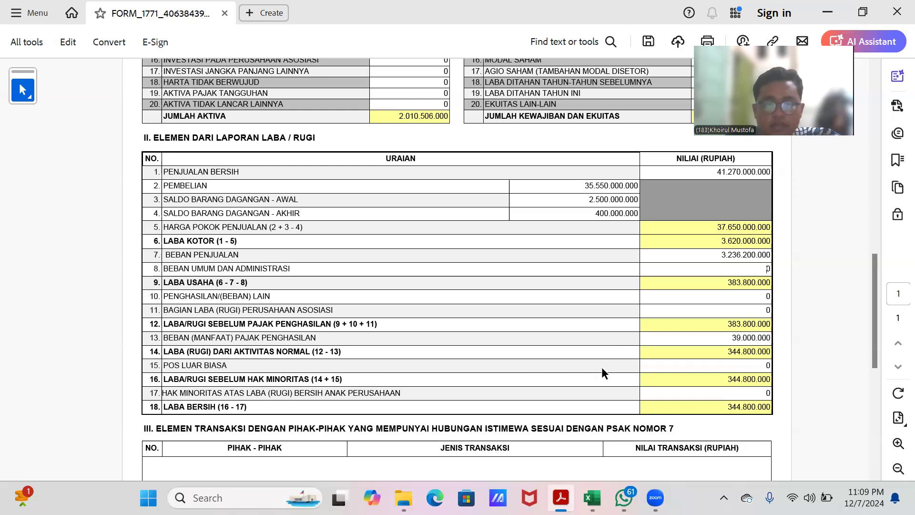
scroll(601, 367, "down", 5)
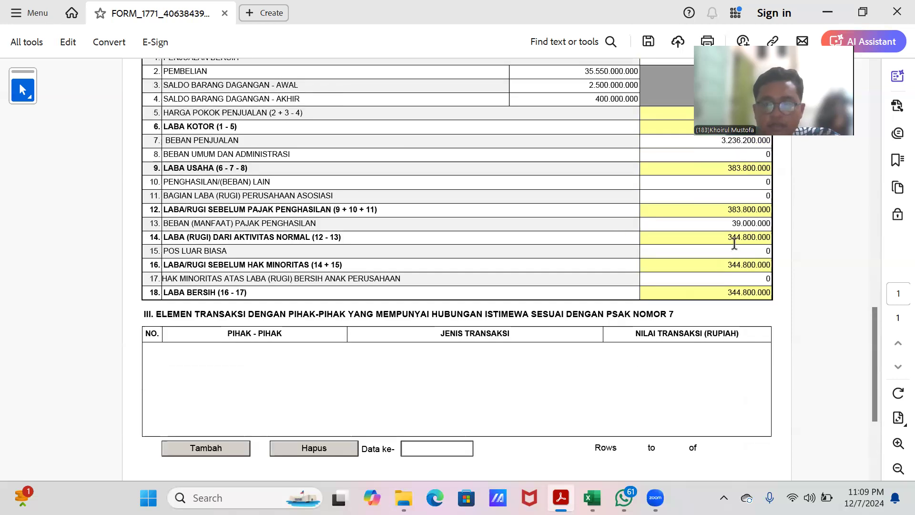
scroll(736, 234, "down", 2)
scroll(724, 248, "up", 15)
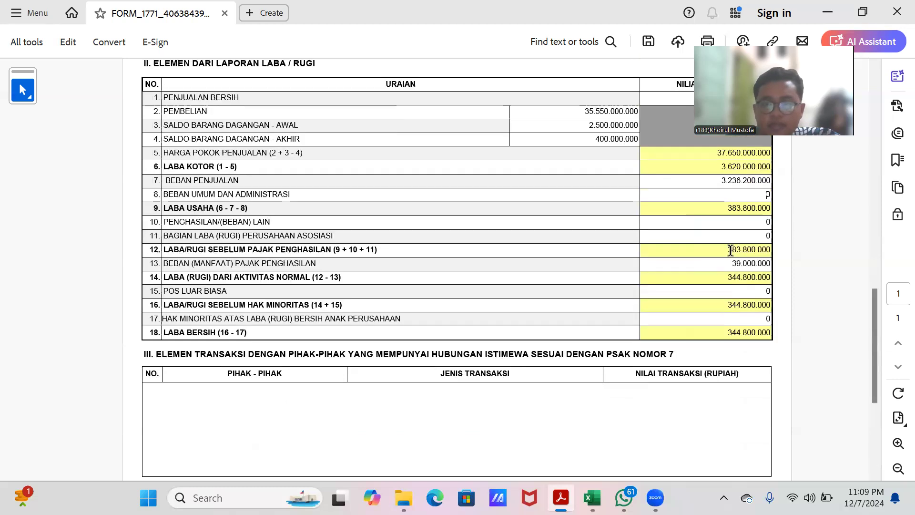
scroll(720, 259, "up", 1)
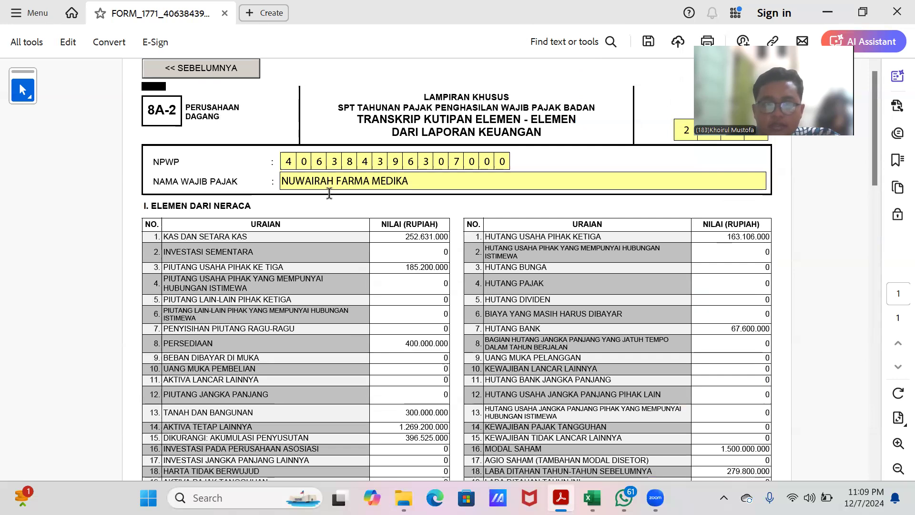
Step: Go back from Lampiran 8A-2 and open the main INDUK form of the 1771 return
left_click(232, 71)
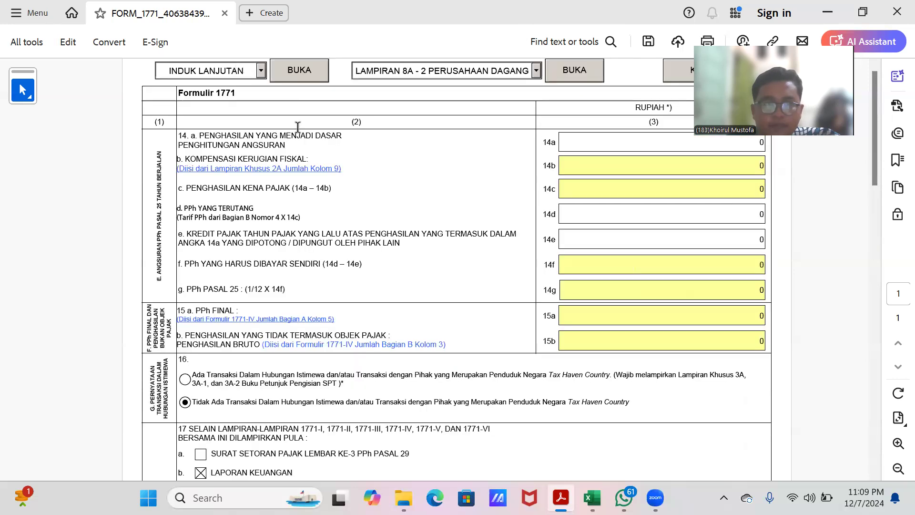
left_click(535, 72)
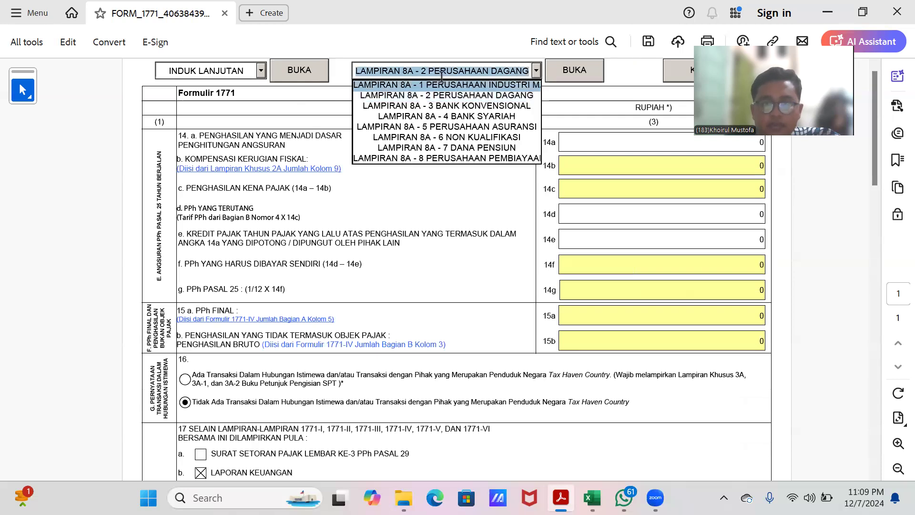
left_click(261, 72)
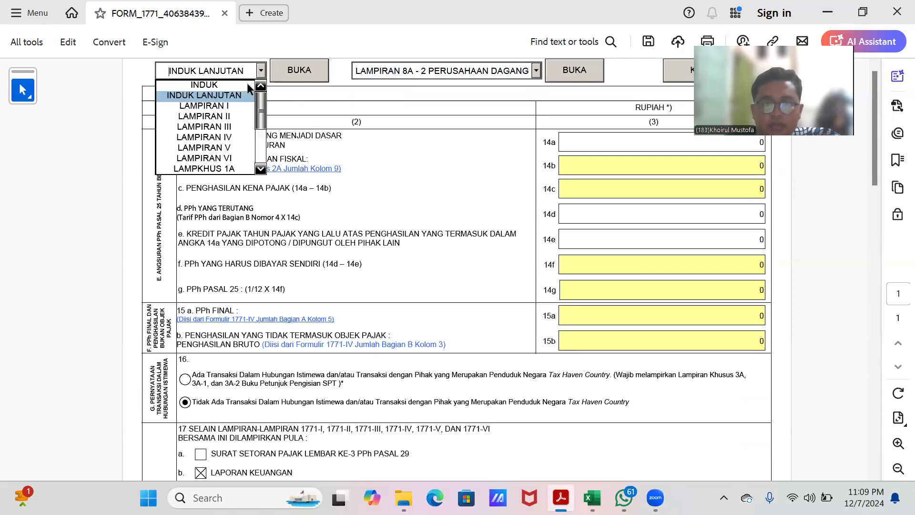
left_click(233, 84)
left_click(293, 71)
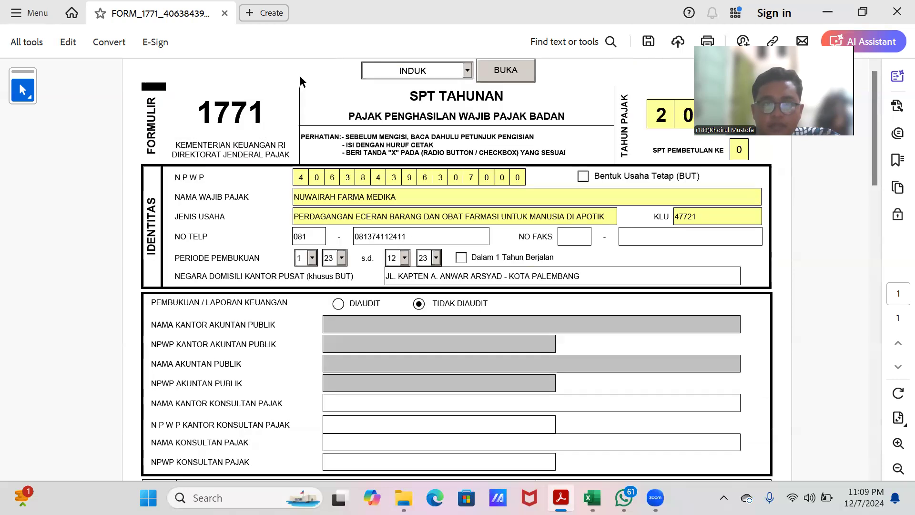
Step: Scroll through the INDUK form to examine the taxable income, tax due and tax credit figures
scroll(602, 254, "down", 5)
scroll(602, 254, "down", 5)
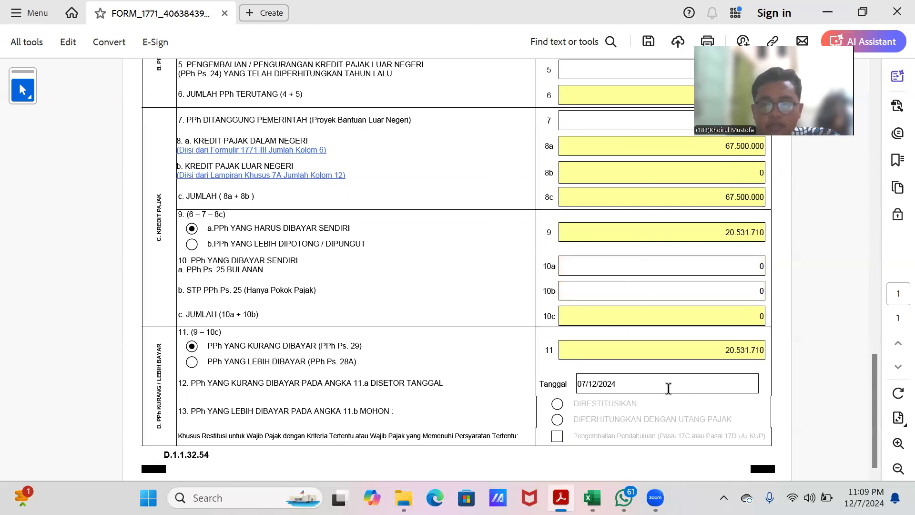
scroll(624, 320, "up", 8)
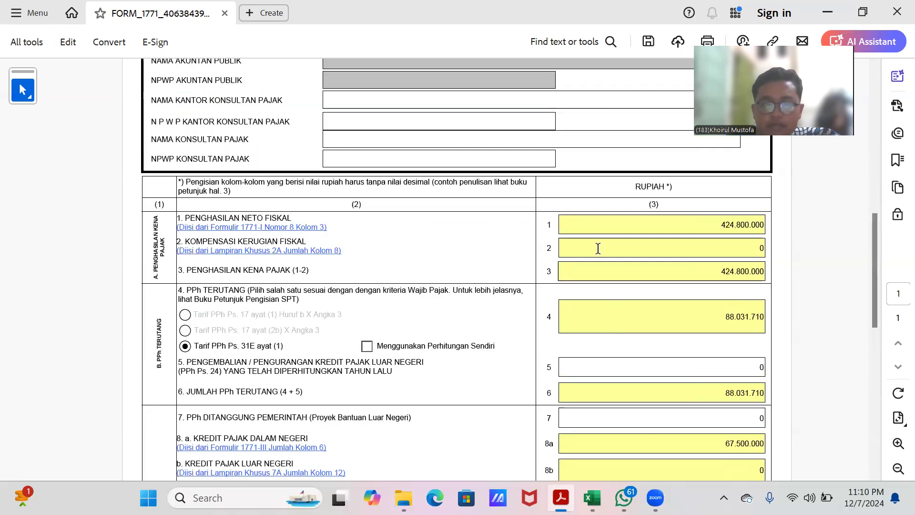
scroll(479, 75, "up", 4)
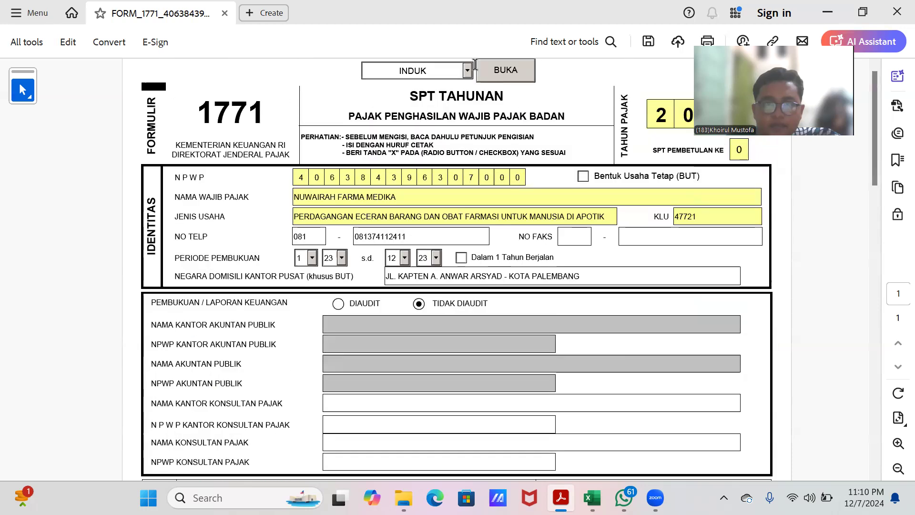
left_click(468, 72)
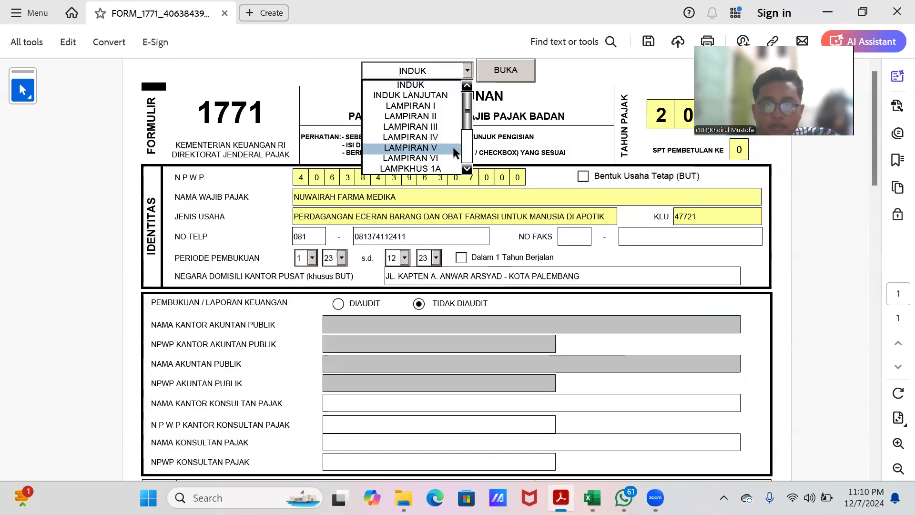
left_click(573, 97)
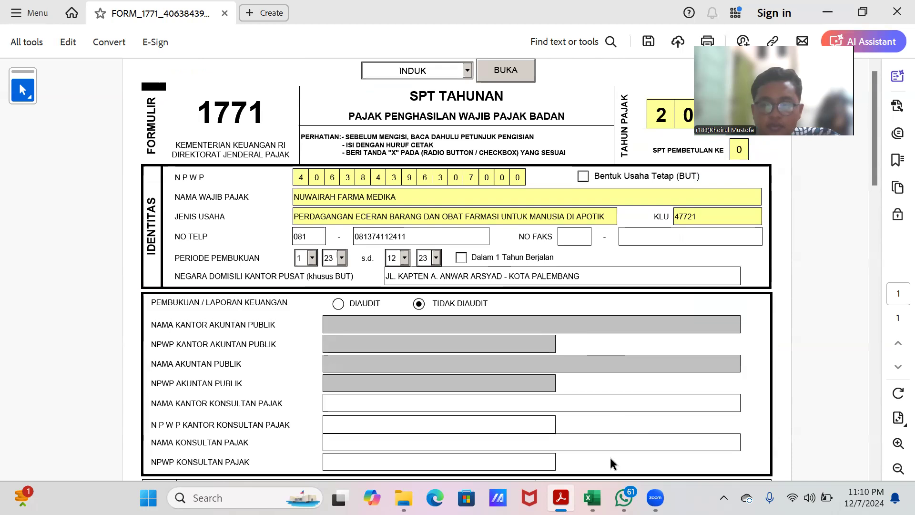
Step: Switch to the workbook and examine the taxpayer details at the top of the LPK sheet
left_click(593, 498)
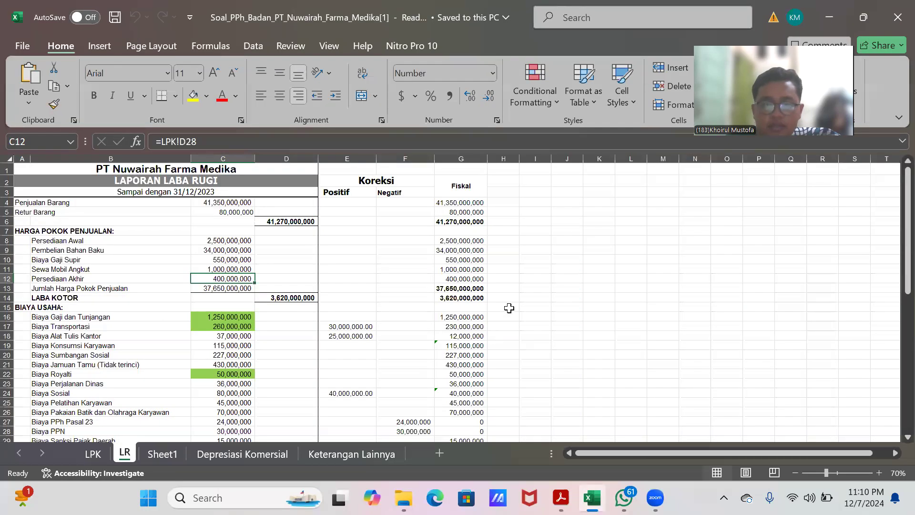
scroll(509, 307, "down", 3)
scroll(512, 305, "up", 3)
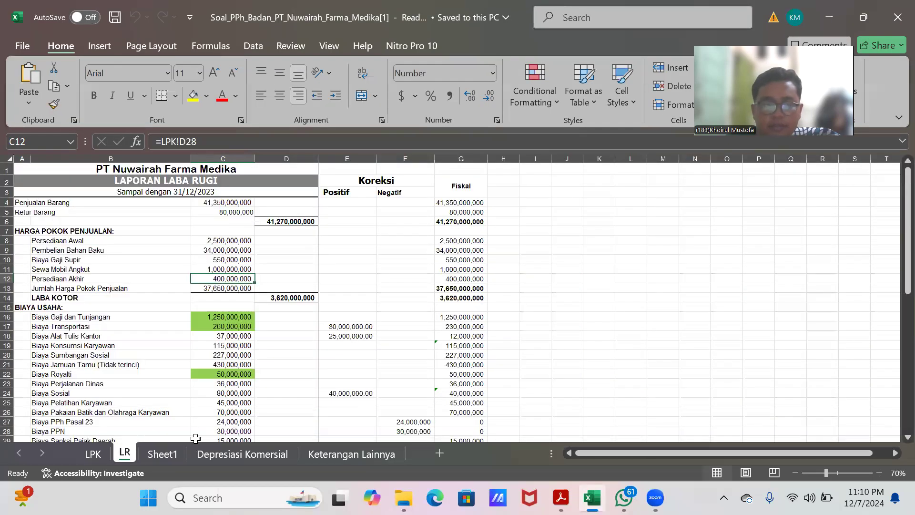
left_click(94, 454)
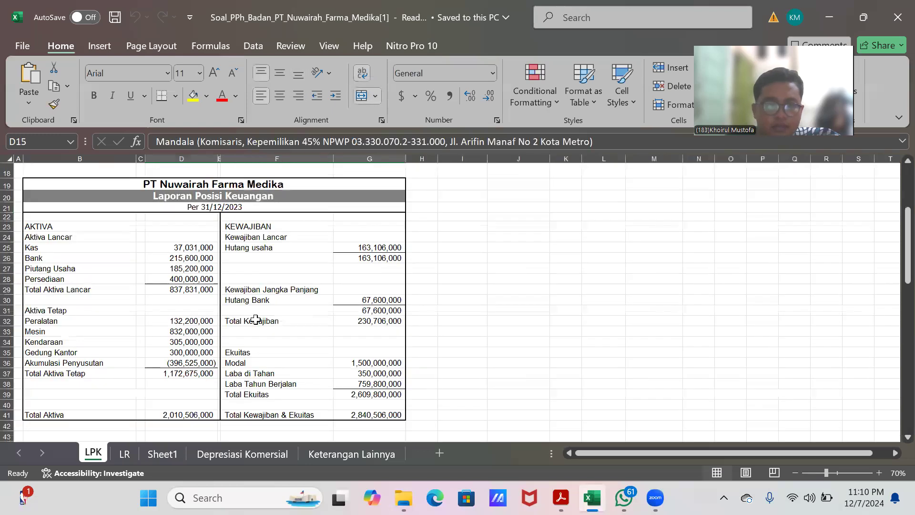
scroll(257, 319, "up", 4)
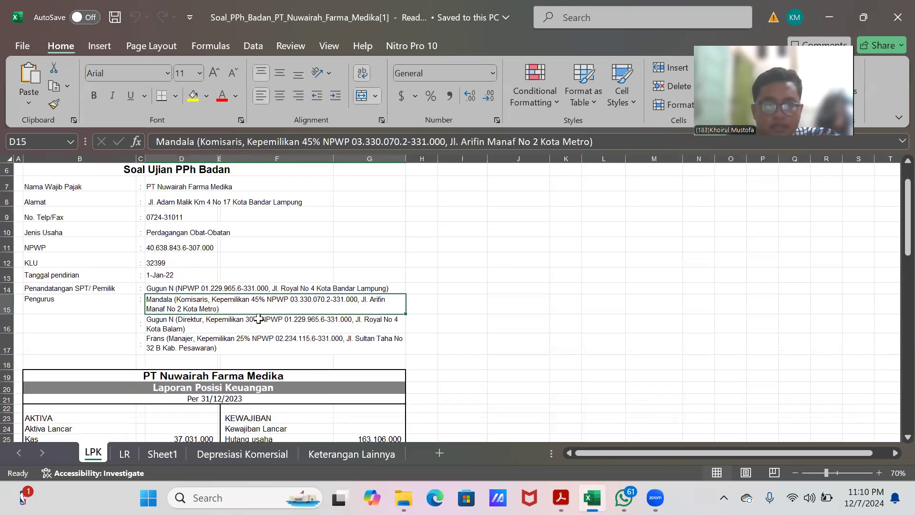
left_click(443, 244)
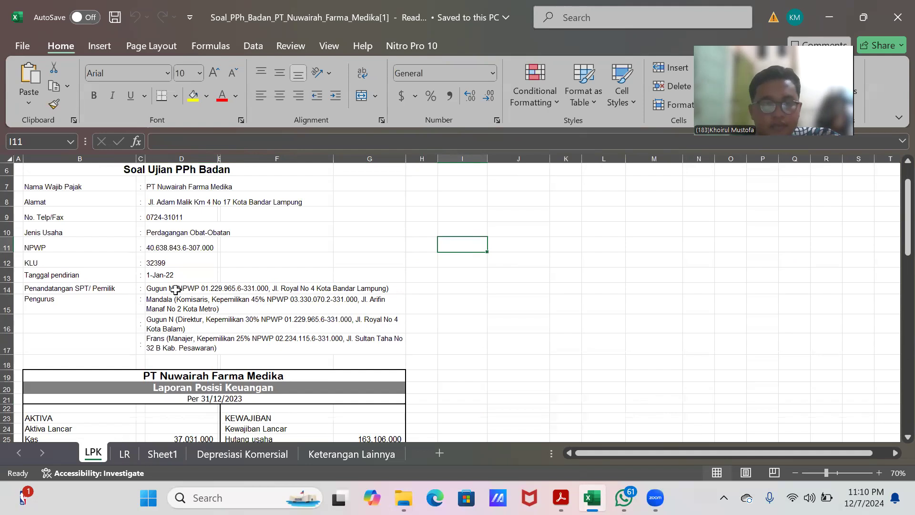
Step: Review the balance sheet on the LPK sheet, then open the LR sheet and scan its commercial and fiscal income statement columns
scroll(224, 320, "down", 2)
scroll(224, 320, "down", 3)
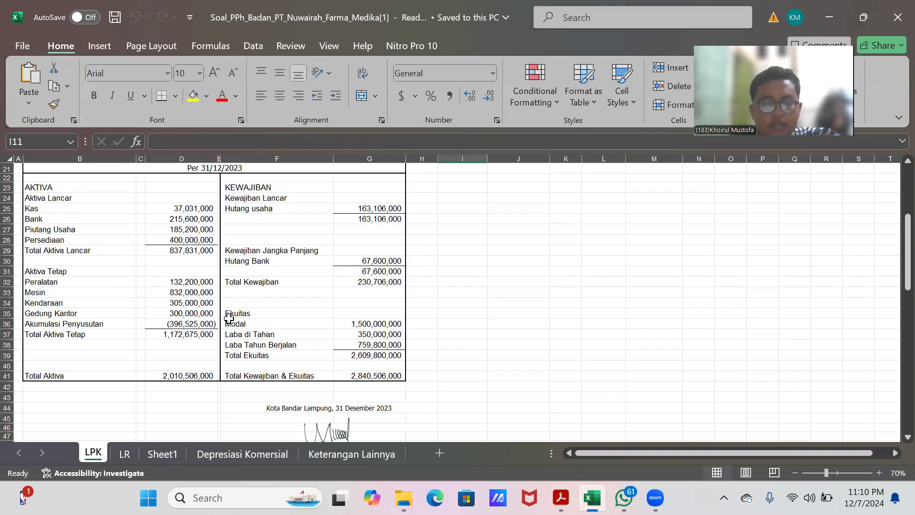
left_click(126, 453)
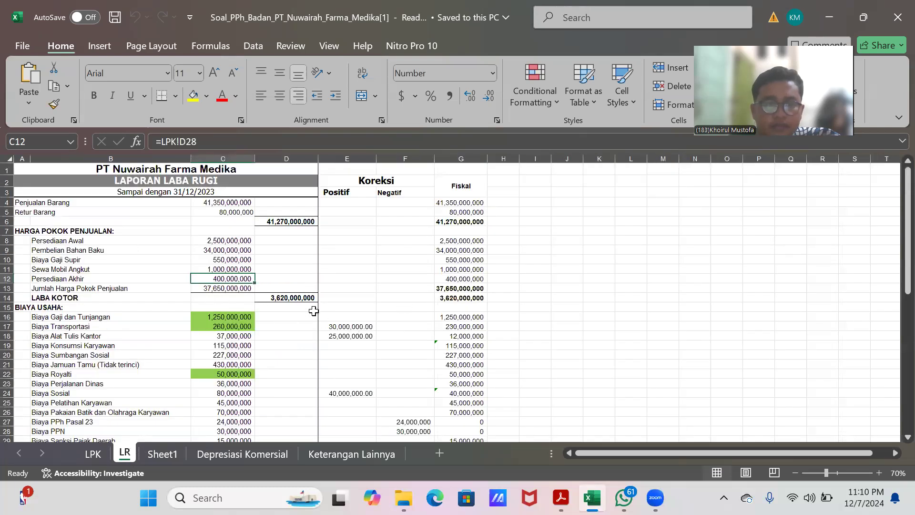
scroll(241, 305, "down", 5)
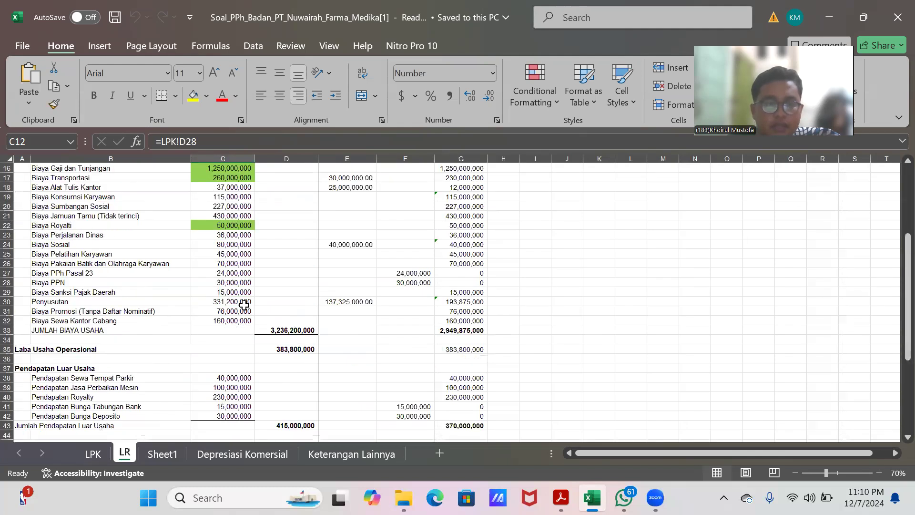
scroll(244, 305, "down", 6)
scroll(261, 311, "up", 12)
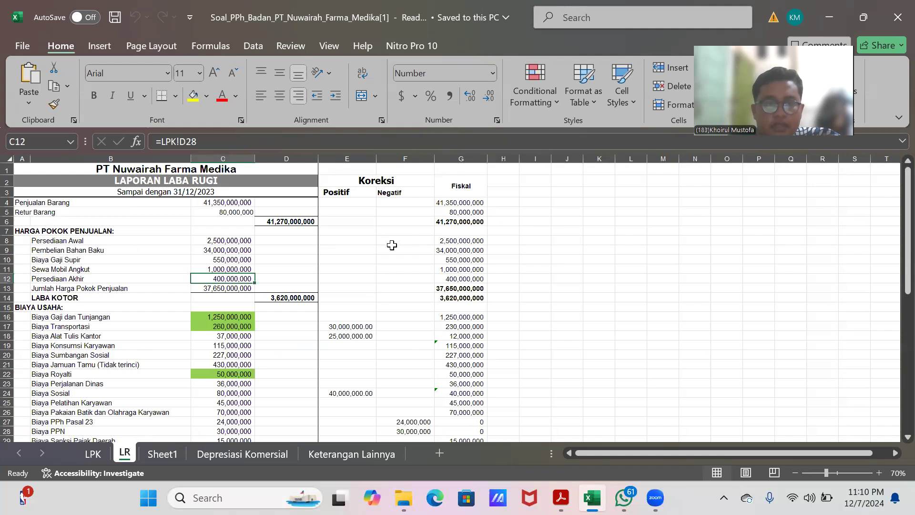
scroll(399, 278, "down", 2)
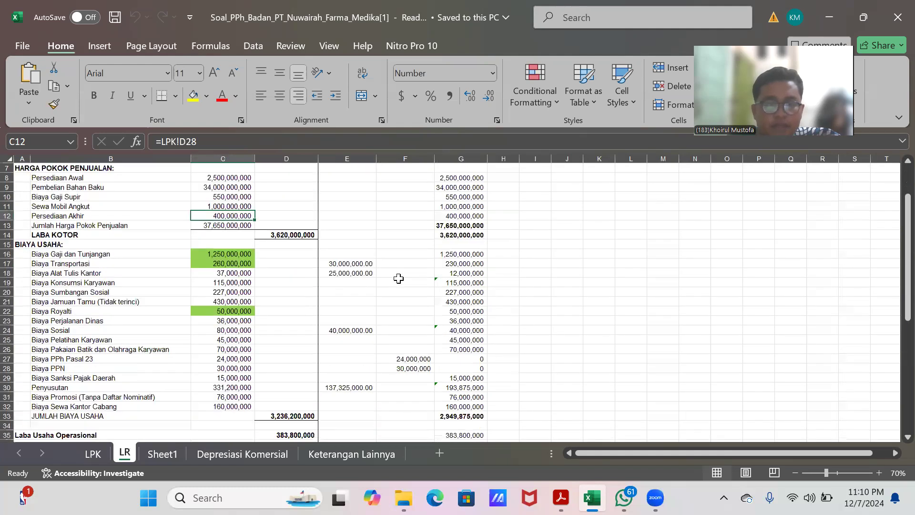
scroll(398, 278, "up", 2)
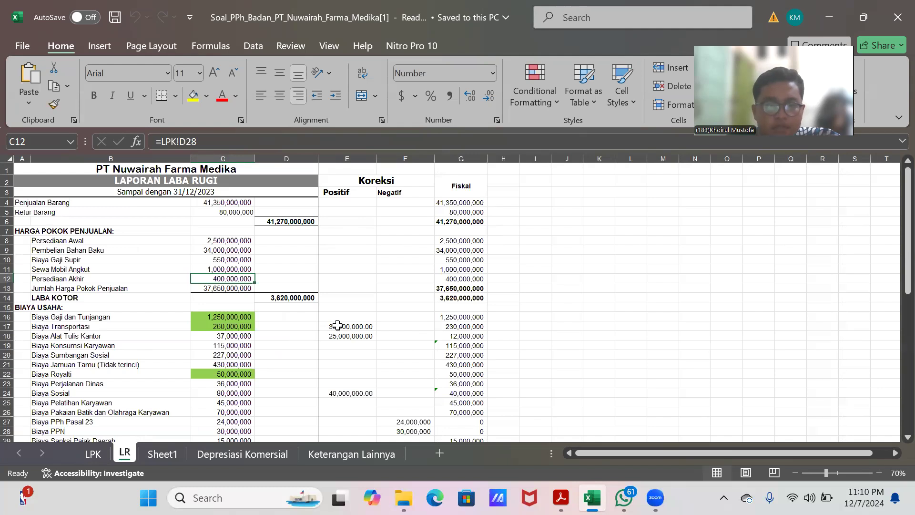
Step: Examine the positive and negative fiscal corrections on the operating expense lines of the LR sheet
left_click(375, 329)
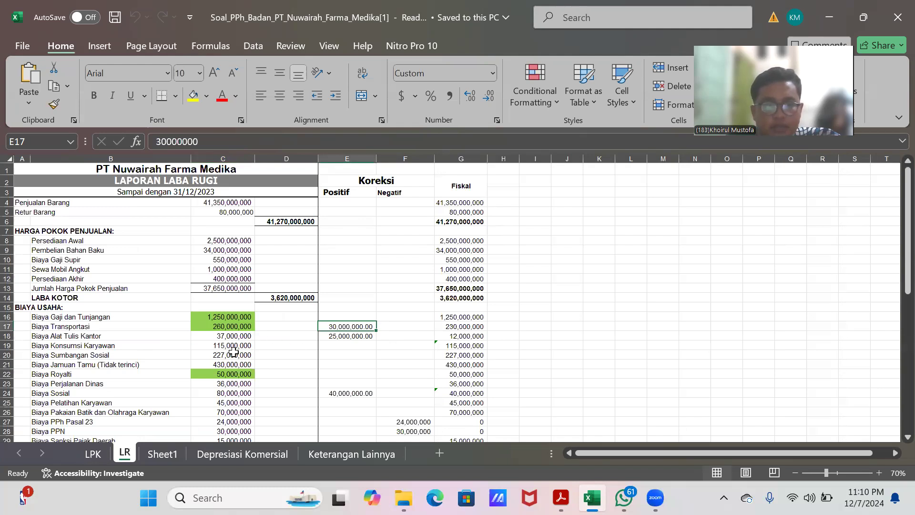
left_click(349, 336)
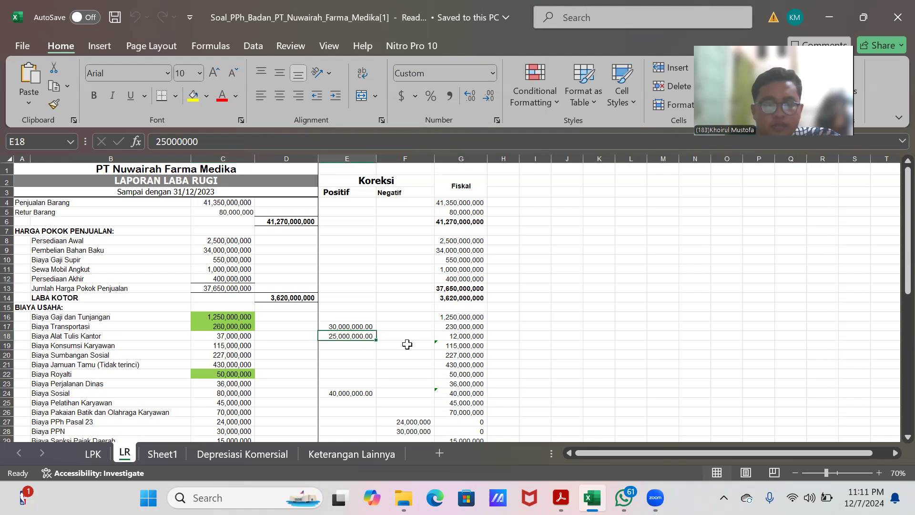
scroll(342, 314, "down", 3)
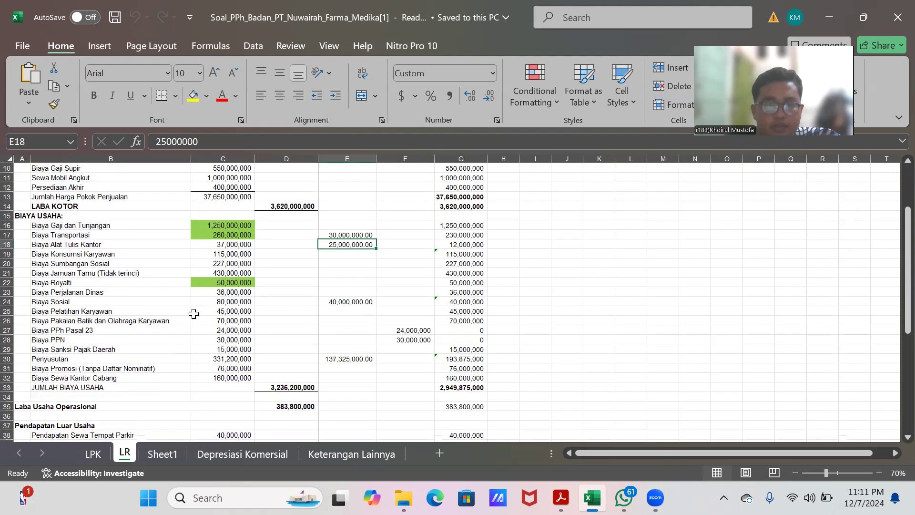
left_click(350, 302)
scroll(352, 301, "up", 3)
scroll(353, 301, "down", 1)
scroll(353, 301, "down", 4)
left_click(398, 302)
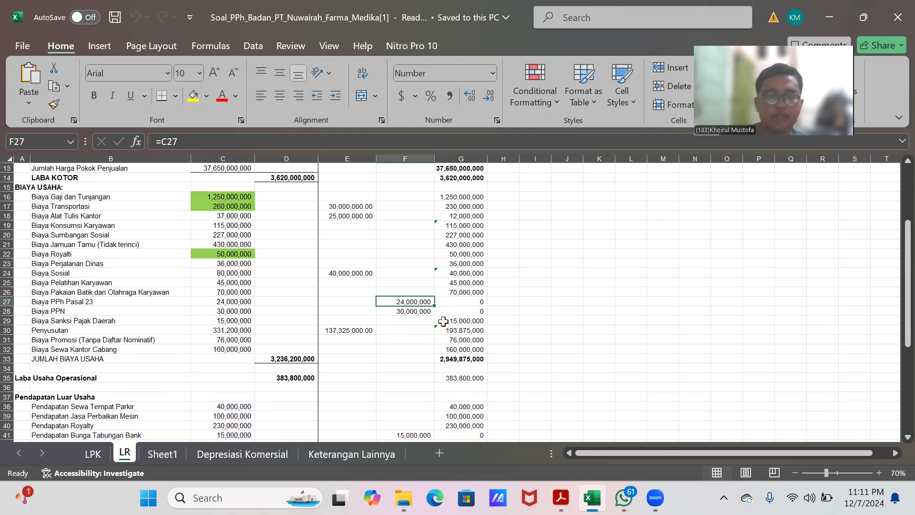
left_click(392, 314)
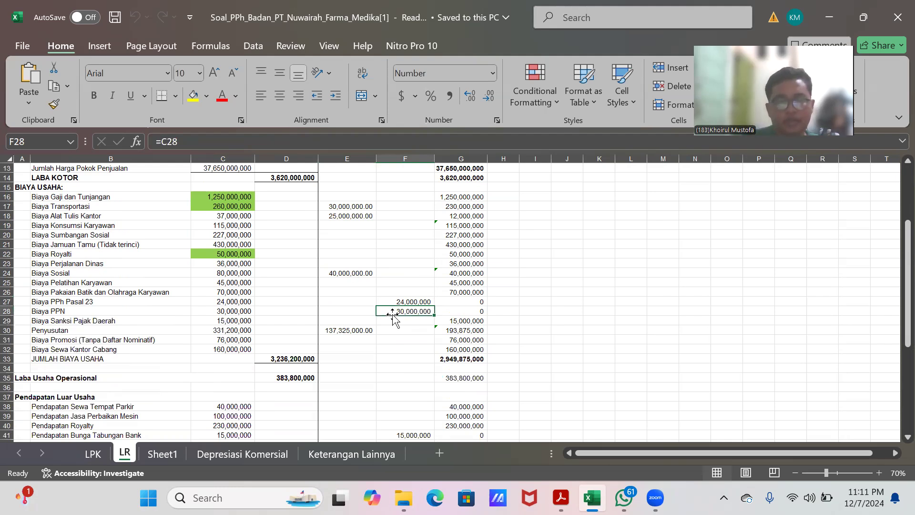
scroll(393, 313, "down", 3)
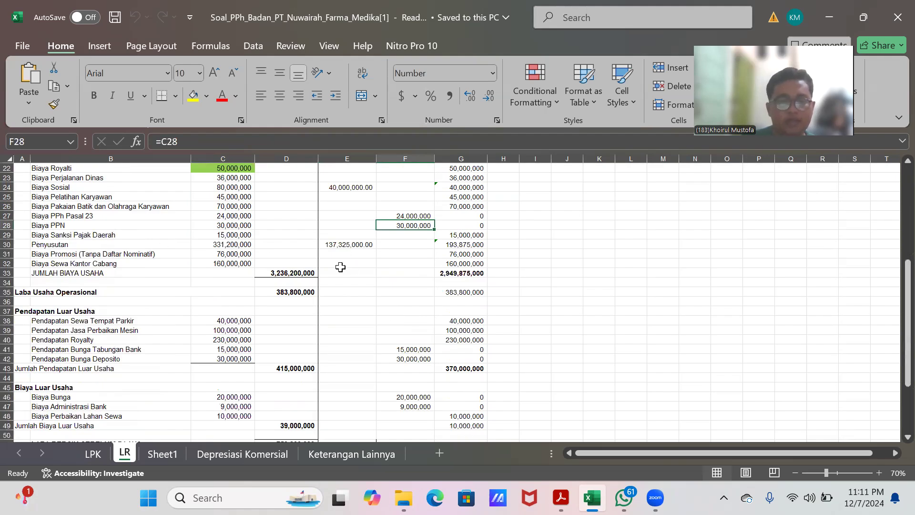
left_click(345, 253)
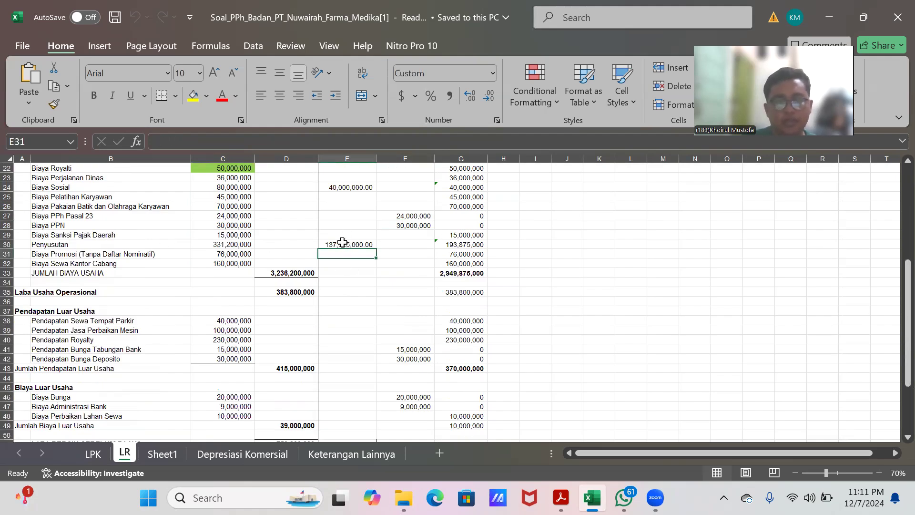
left_click(341, 244)
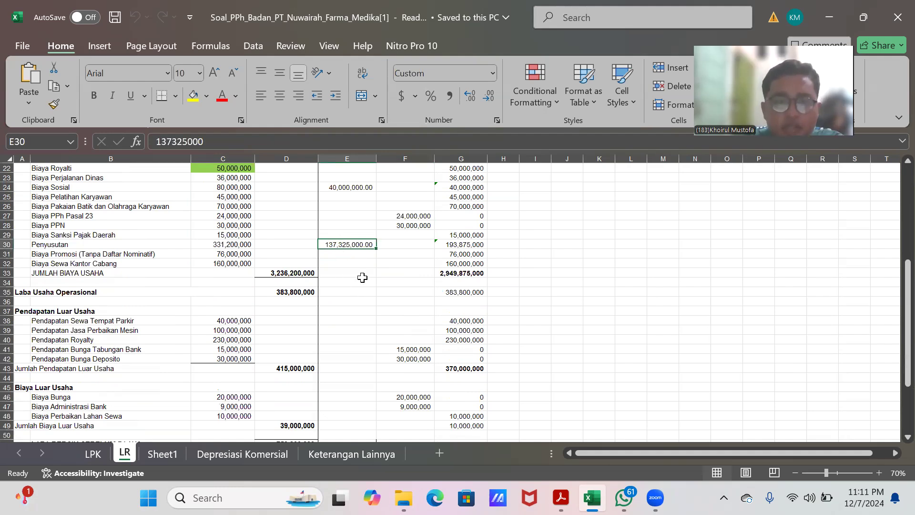
scroll(369, 274, "down", 2)
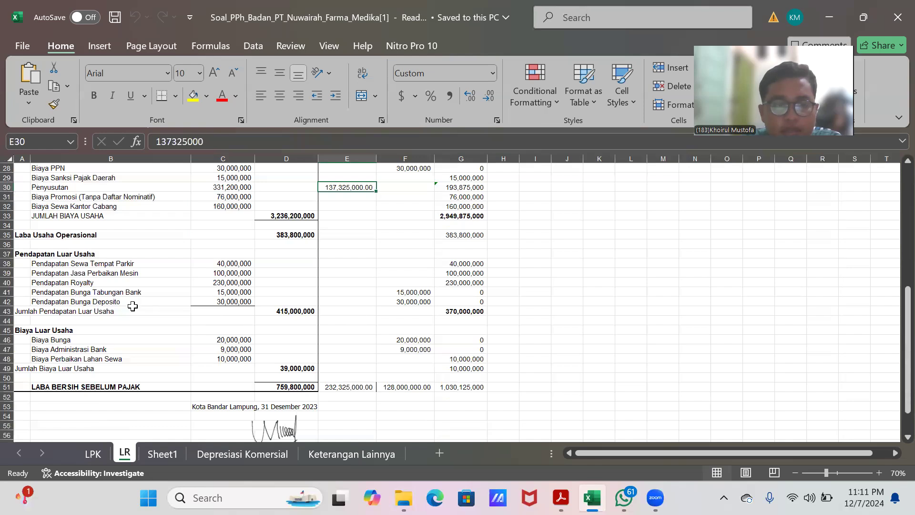
Step: Examine the negative corrections on non-operating income and expenses and the profit before tax totals
left_click(413, 292)
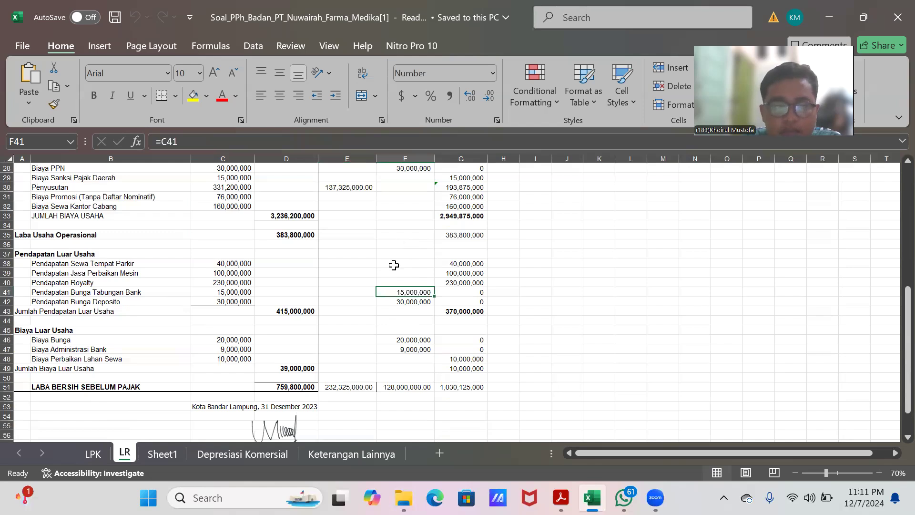
left_click(94, 303)
left_click(411, 298)
scroll(387, 310, "down", 1)
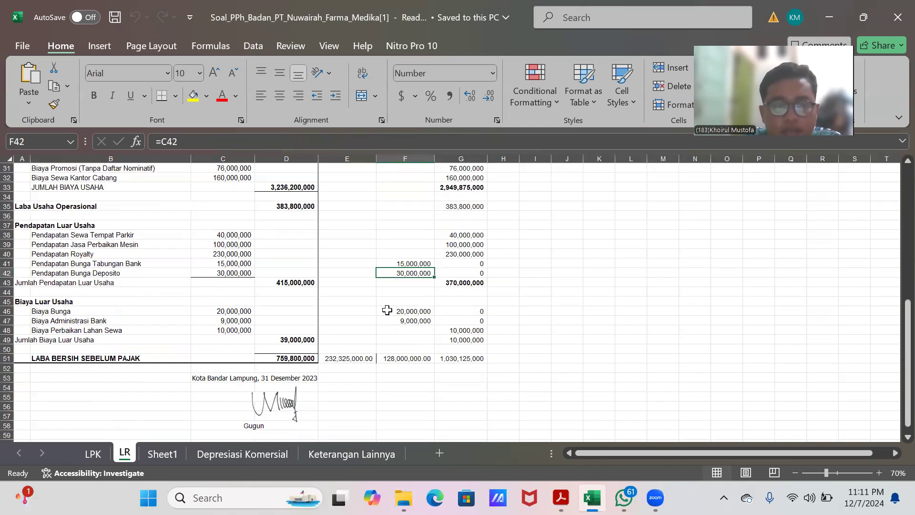
scroll(387, 310, "down", 1)
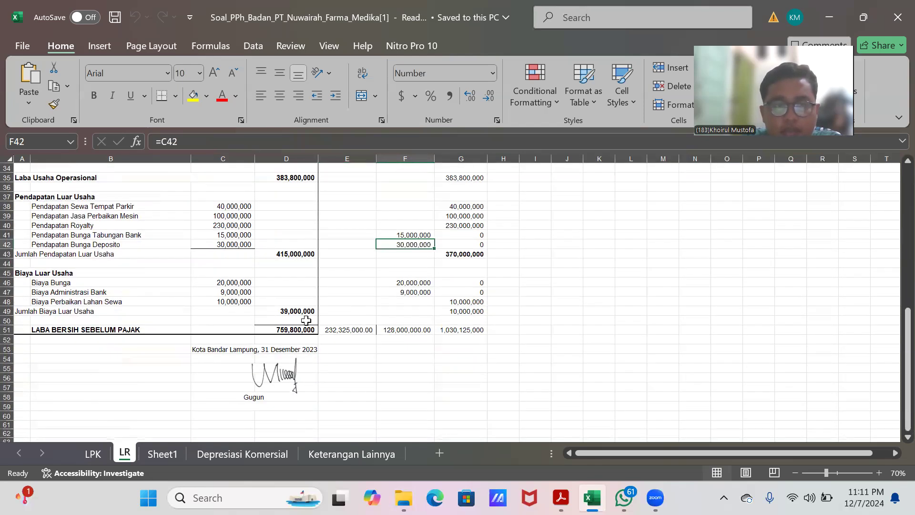
left_click(415, 281)
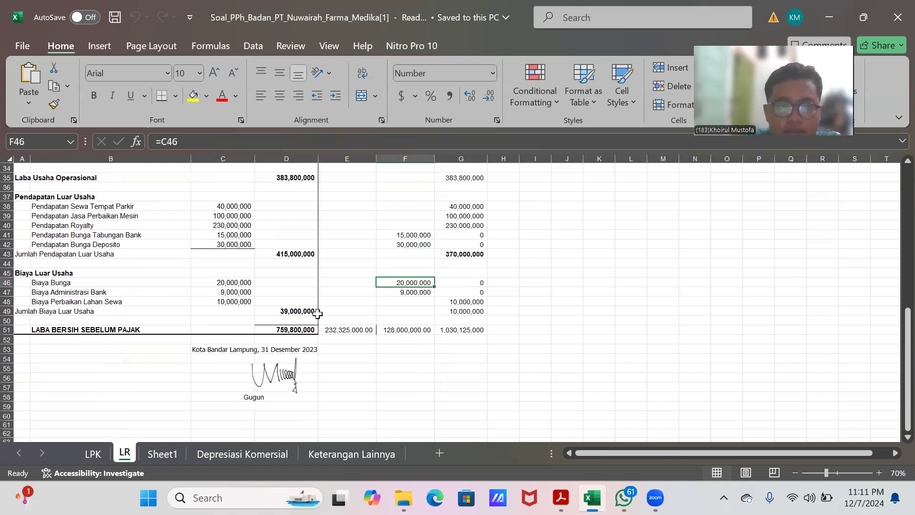
left_click(401, 292)
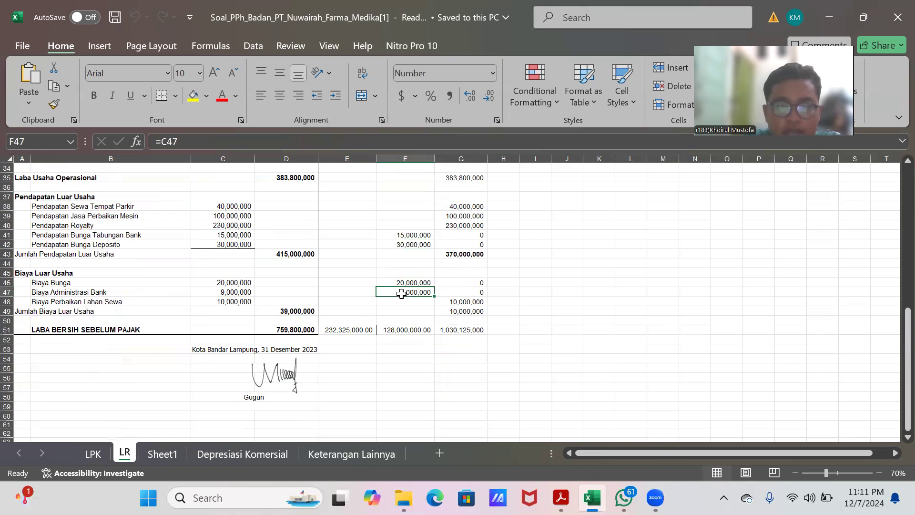
scroll(401, 293, "down", 2)
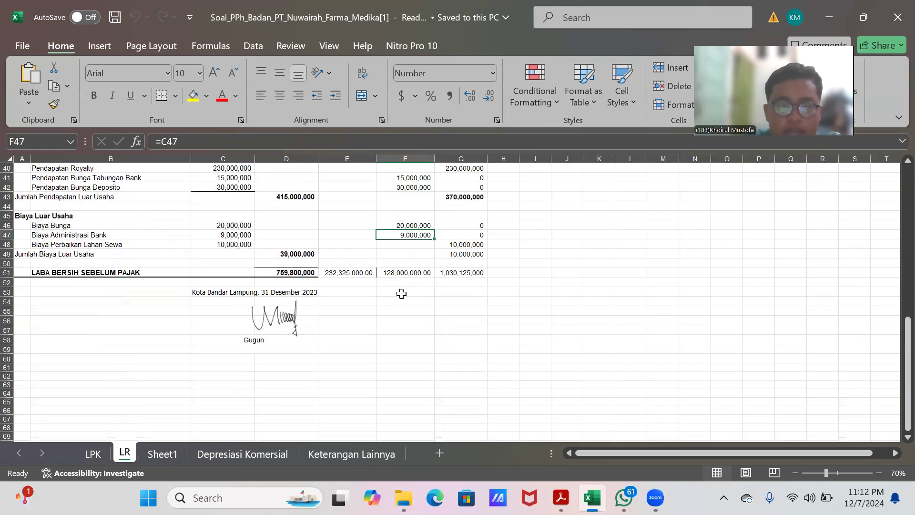
Step: Open the Depresiasi Komersial sheet and compare the commercial and fiscal depreciation schedules
scroll(402, 293, "up", 9)
scroll(396, 293, "up", 4)
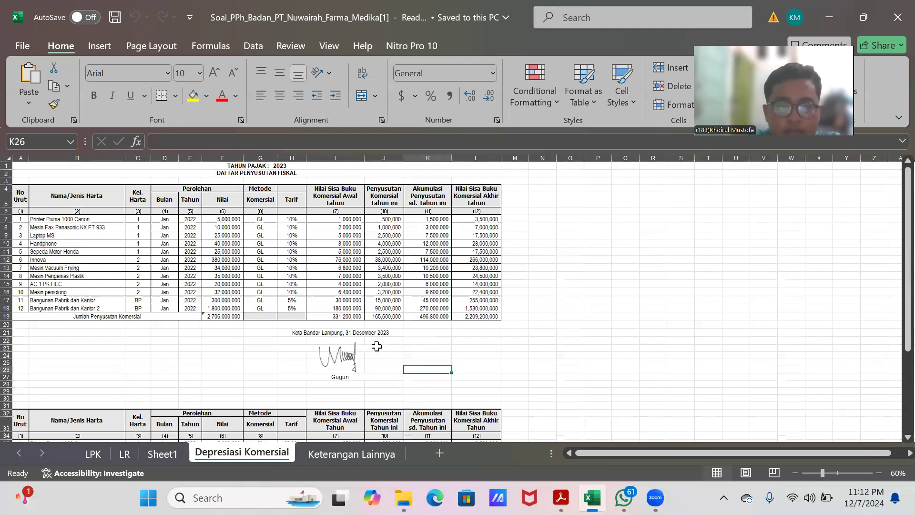
scroll(379, 343, "down", 4)
scroll(381, 339, "up", 4)
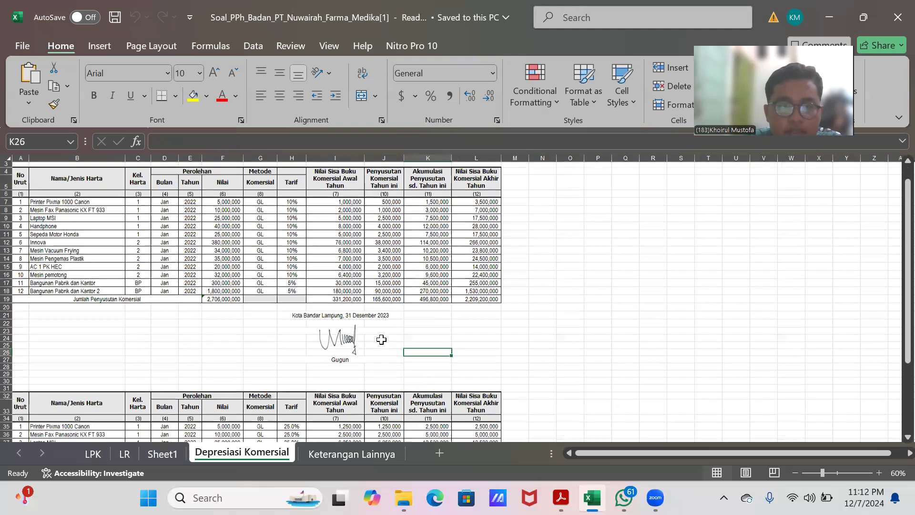
scroll(382, 338, "down", 1)
scroll(383, 328, "down", 5)
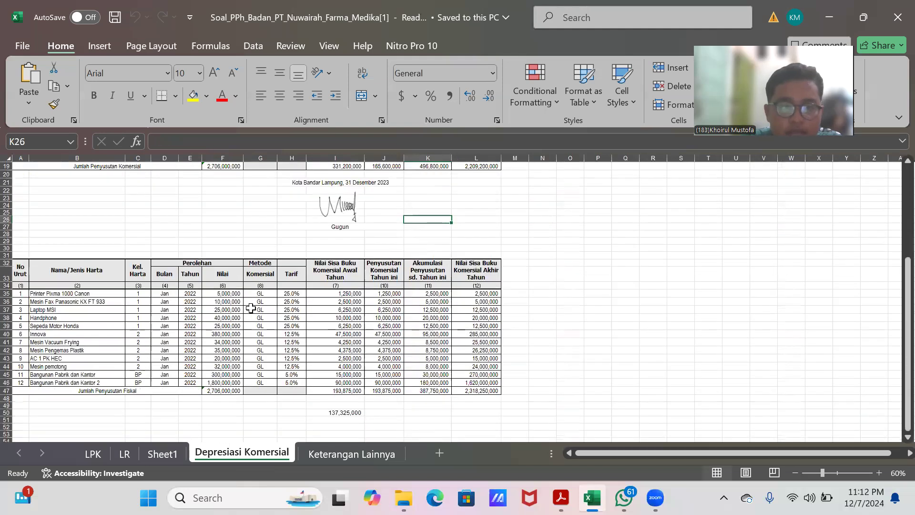
Step: Check the fiscal depreciation rates of each asset group in the fiscal schedule
left_click(292, 294)
left_click(291, 302)
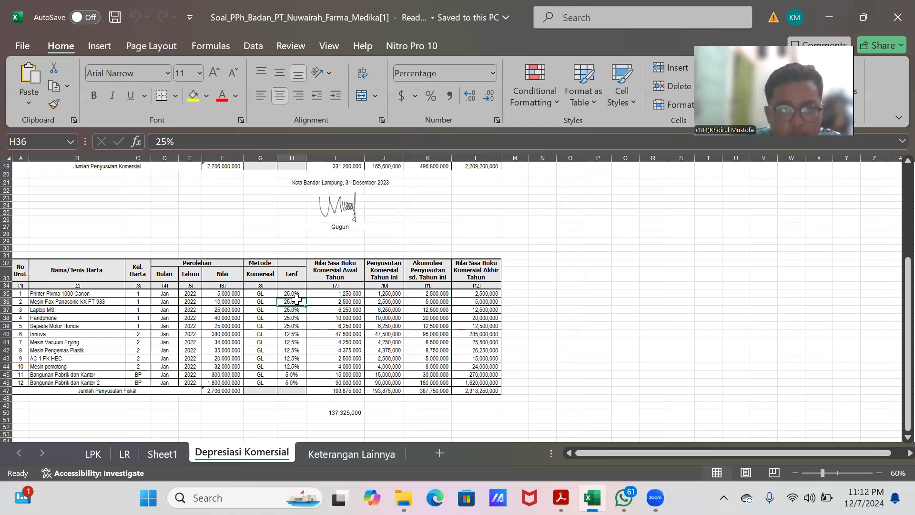
left_click(295, 324)
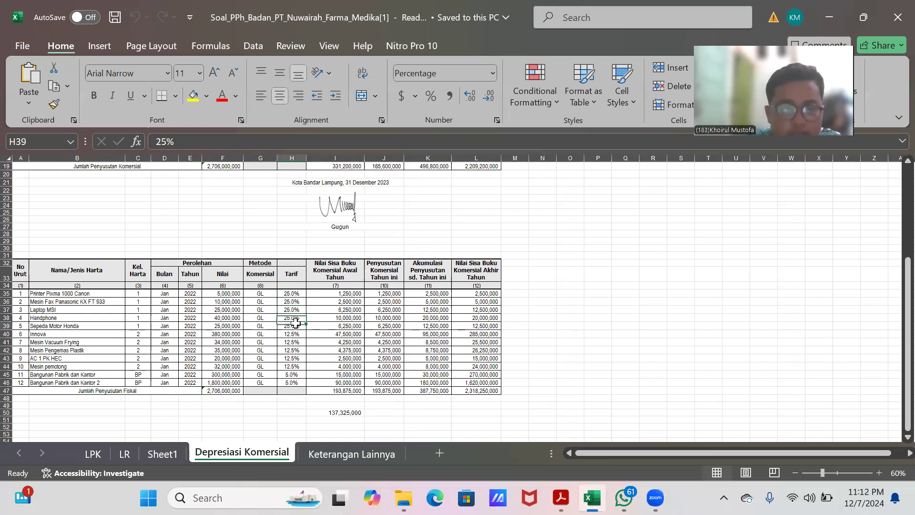
left_click(296, 294)
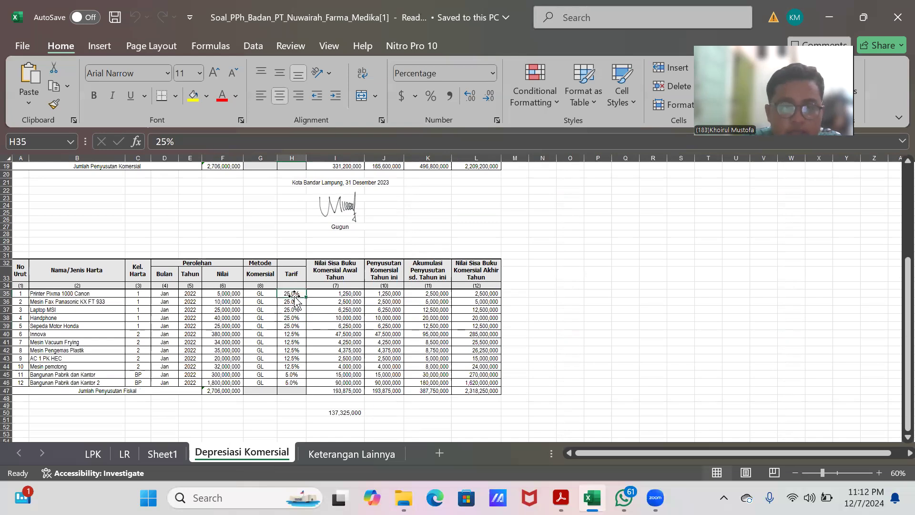
left_click(291, 327)
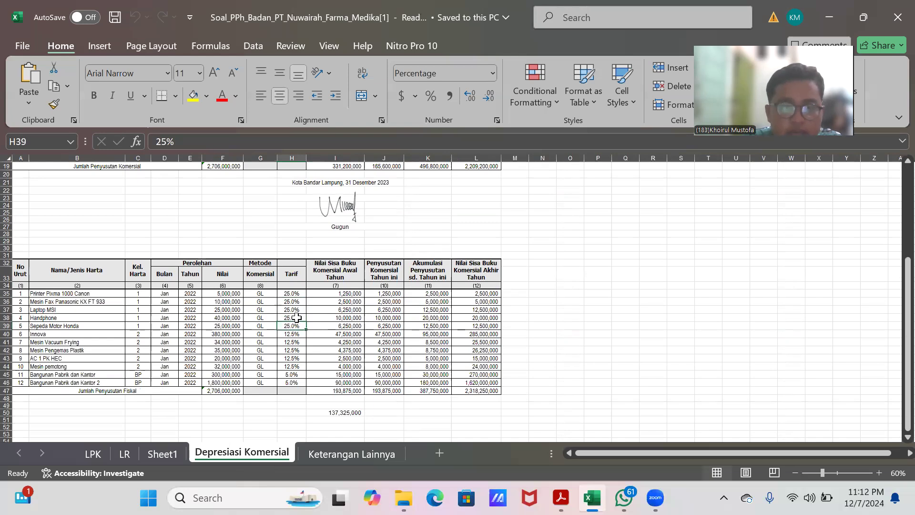
scroll(297, 317, "down", 1)
left_click(292, 310)
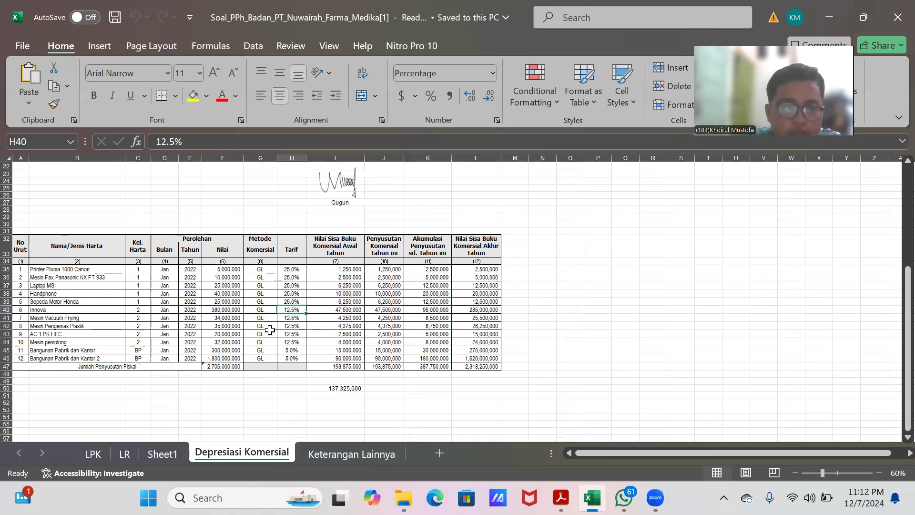
left_click(294, 343)
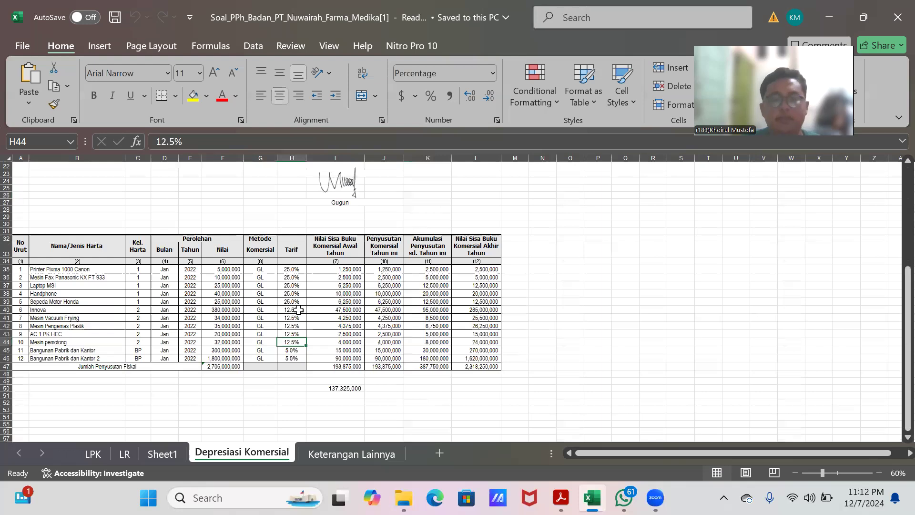
left_click(296, 310)
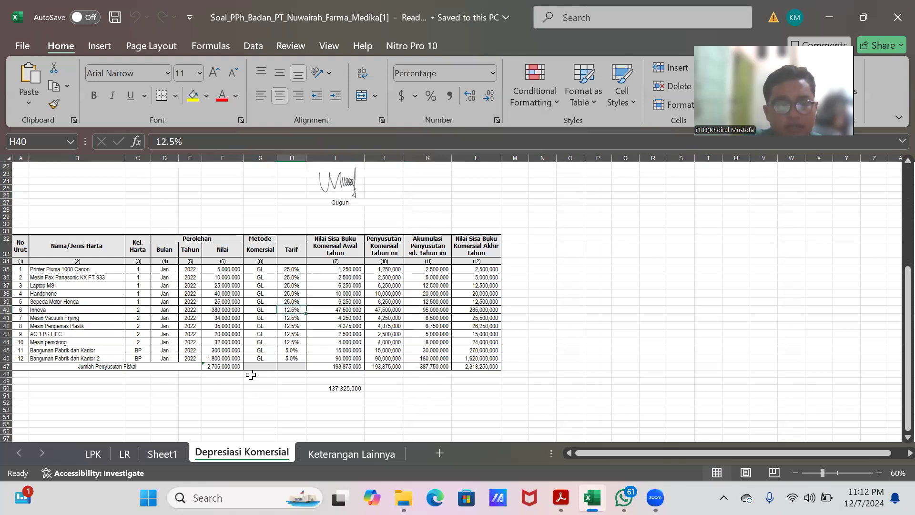
left_click(294, 350)
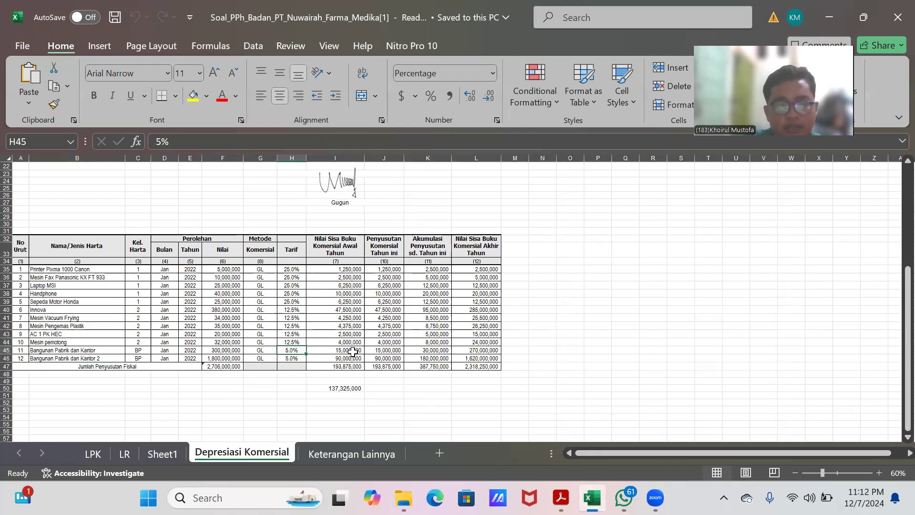
scroll(372, 306, "up", 1)
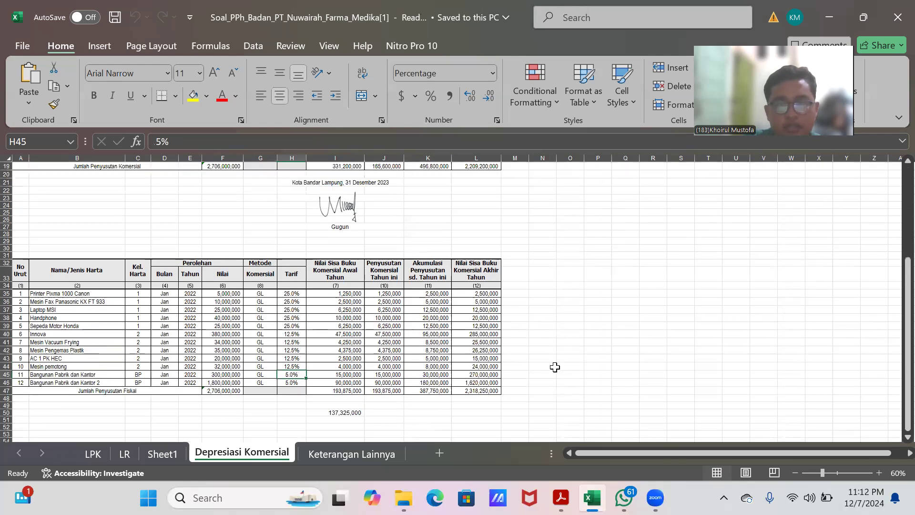
scroll(393, 360, "down", 1)
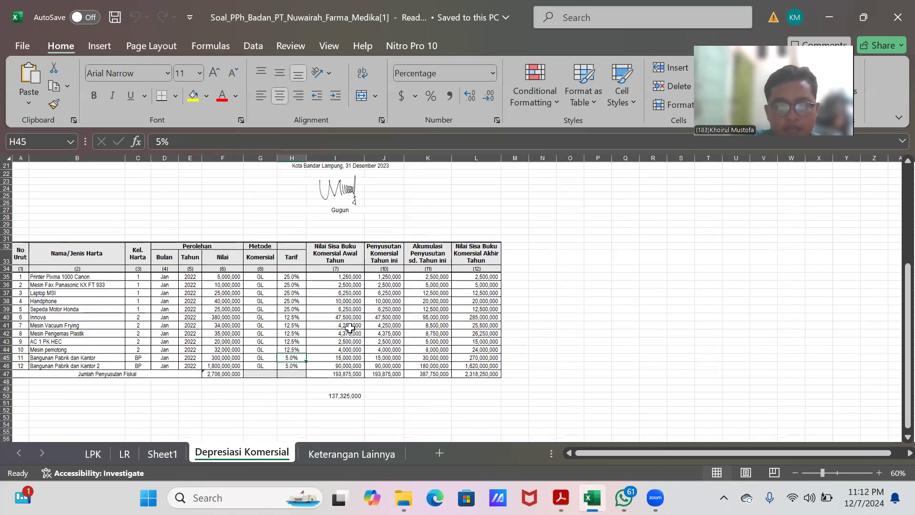
scroll(350, 328, "up", 4)
scroll(350, 328, "up", 3)
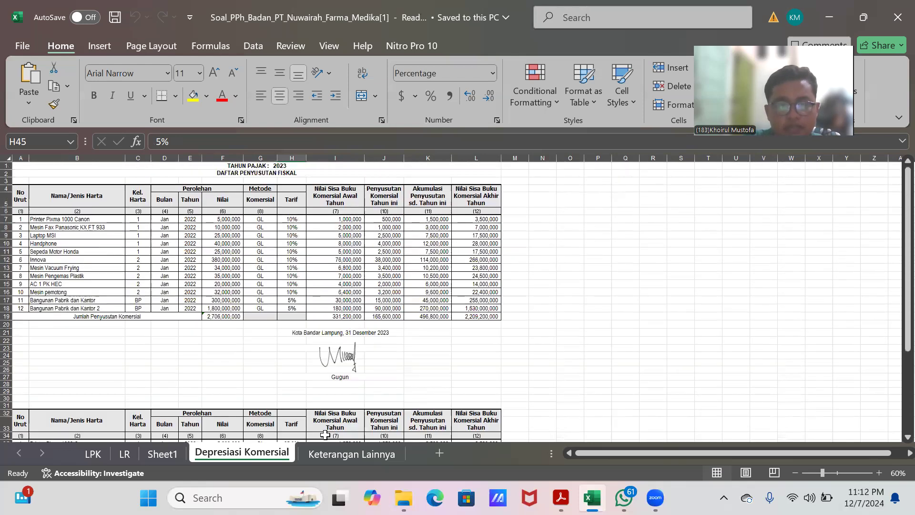
Step: Open the Keterangan Lainnya sheet and read the additional notes and the list of prepaid and withheld taxes
left_click(348, 450)
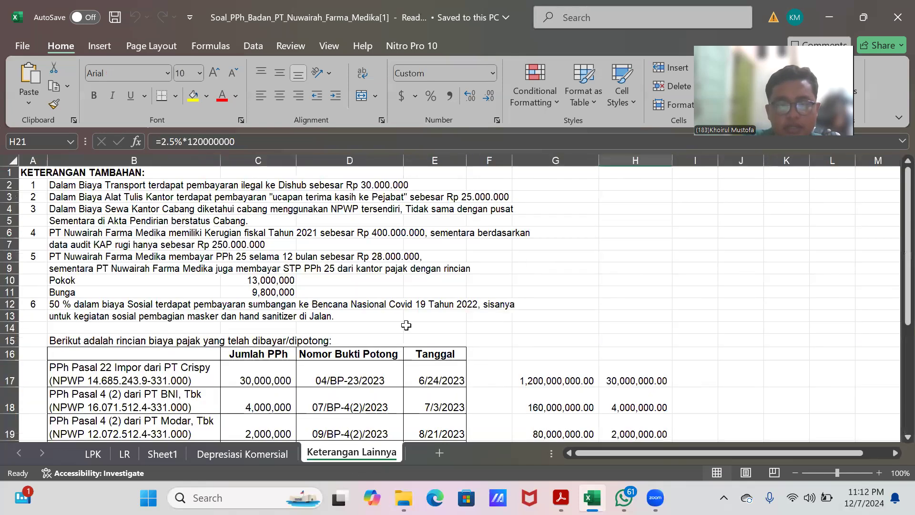
scroll(396, 323, "down", 2)
scroll(396, 322, "up", 2)
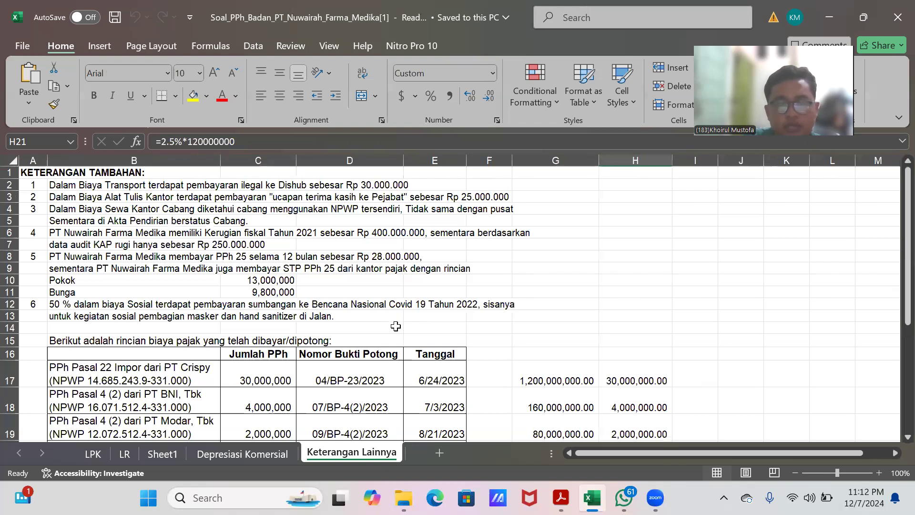
scroll(395, 326, "down", 7)
scroll(395, 327, "up", 3)
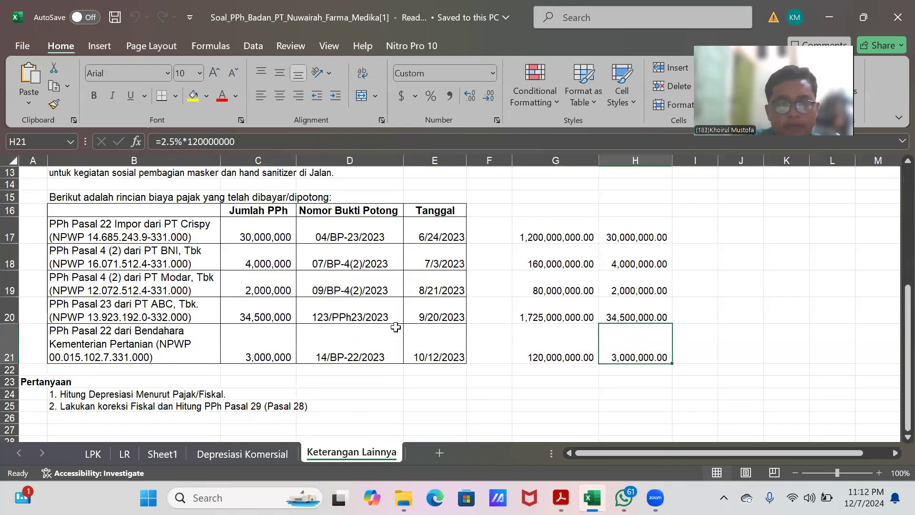
scroll(396, 327, "up", 3)
scroll(396, 327, "down", 2)
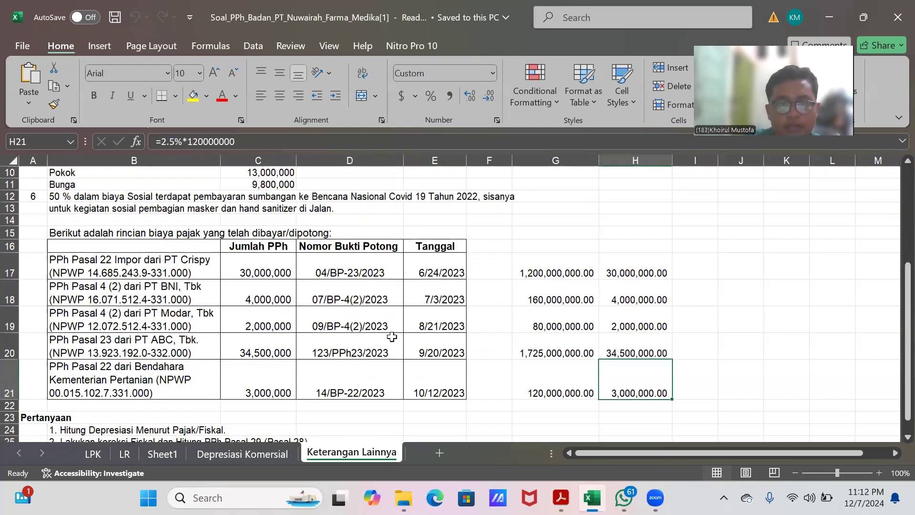
scroll(392, 337, "down", 1)
Step: Check the formulas computing each withholding slip's tax base and PPh amount in columns G and H
left_click(548, 242)
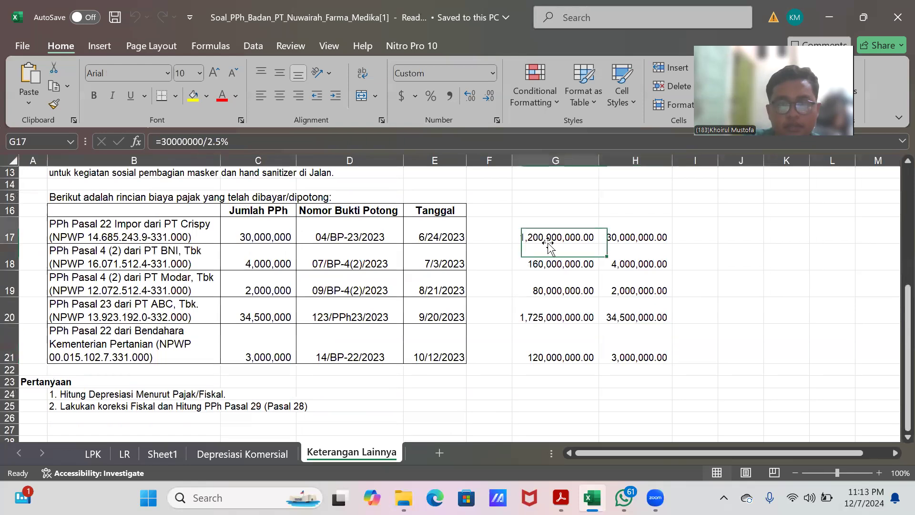
left_click(642, 239)
left_click(555, 238)
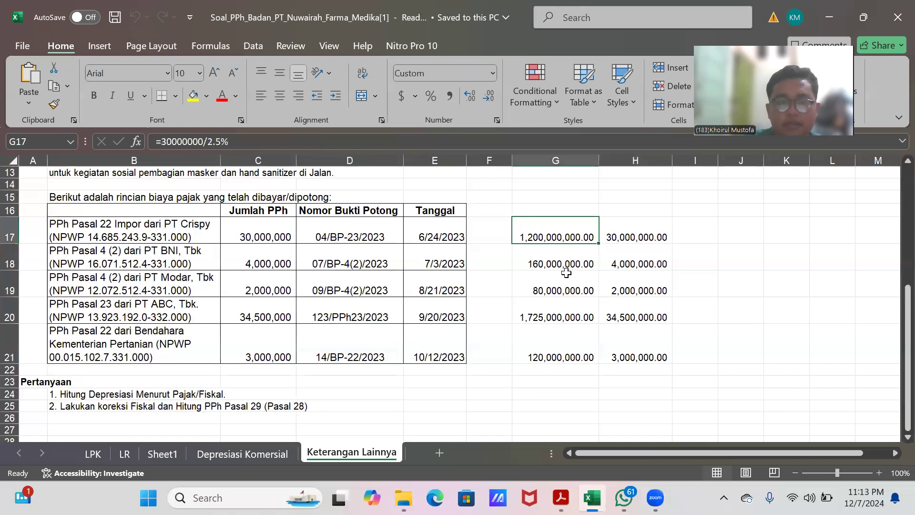
left_click(618, 239)
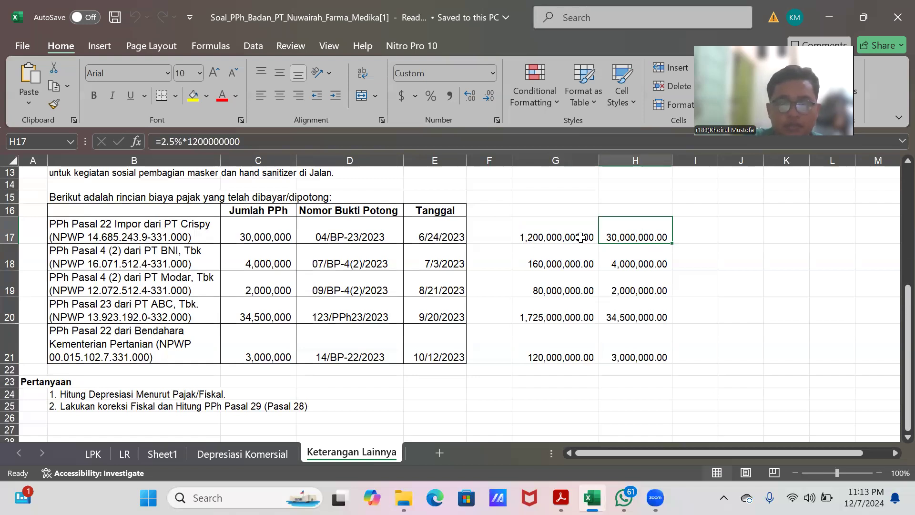
left_click(552, 264)
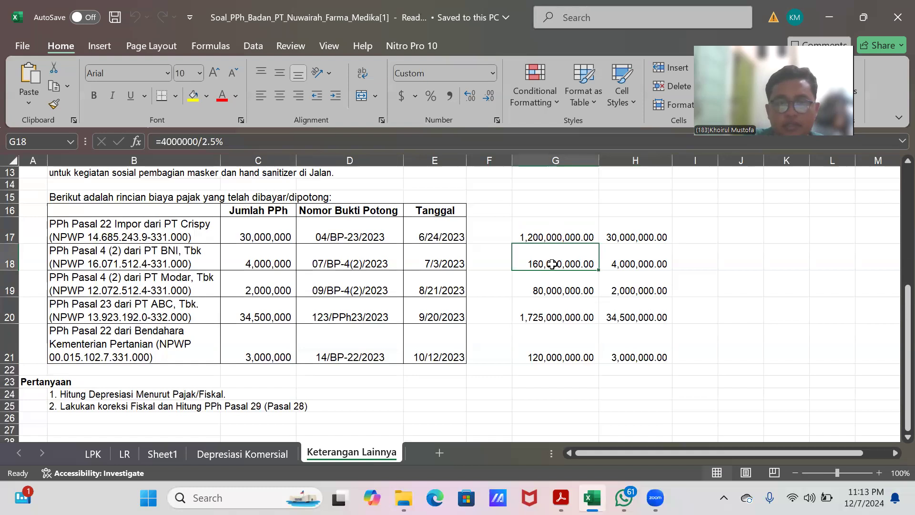
left_click(639, 264)
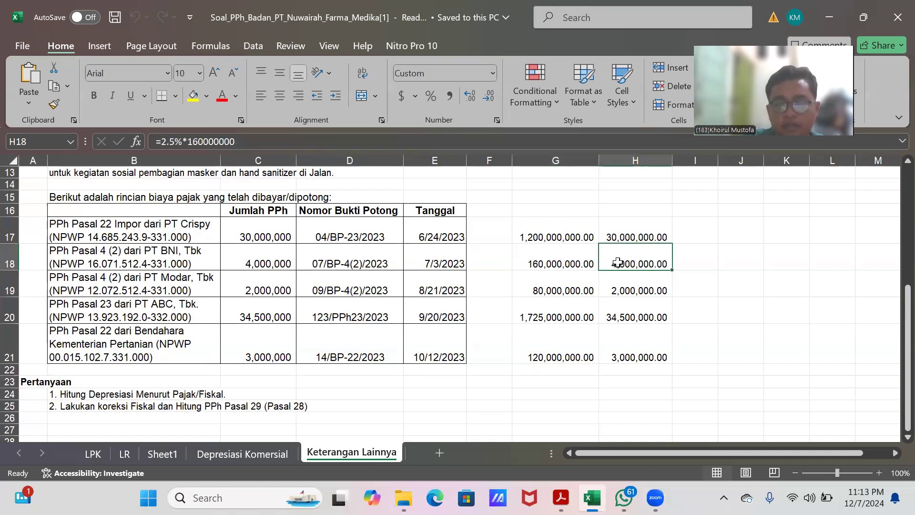
left_click(628, 288)
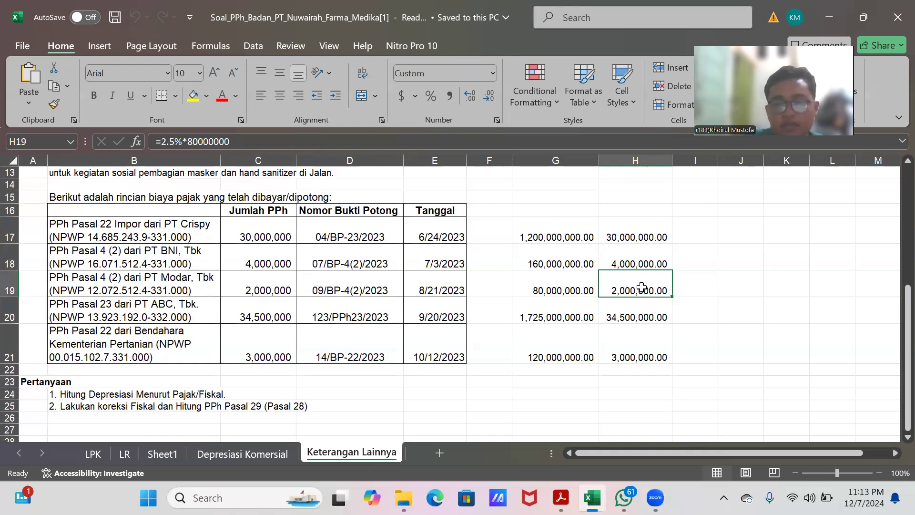
left_click(626, 316)
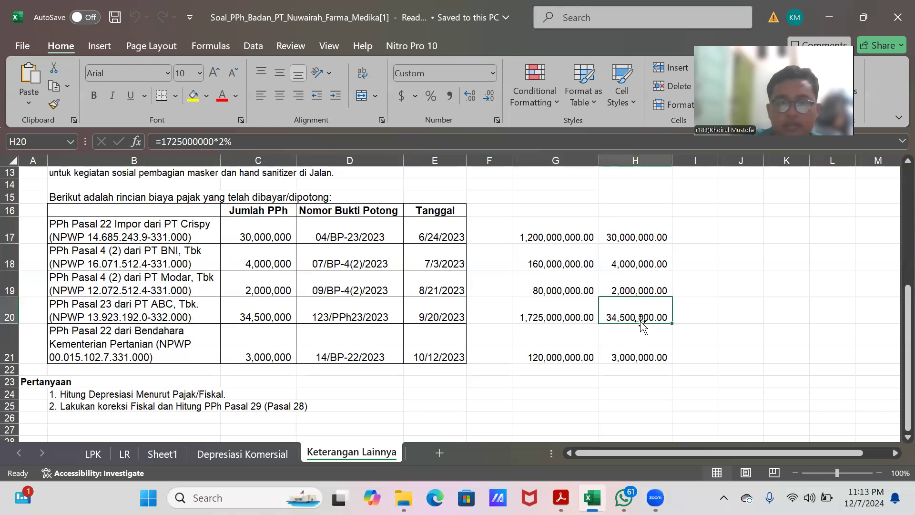
scroll(594, 339, "down", 1)
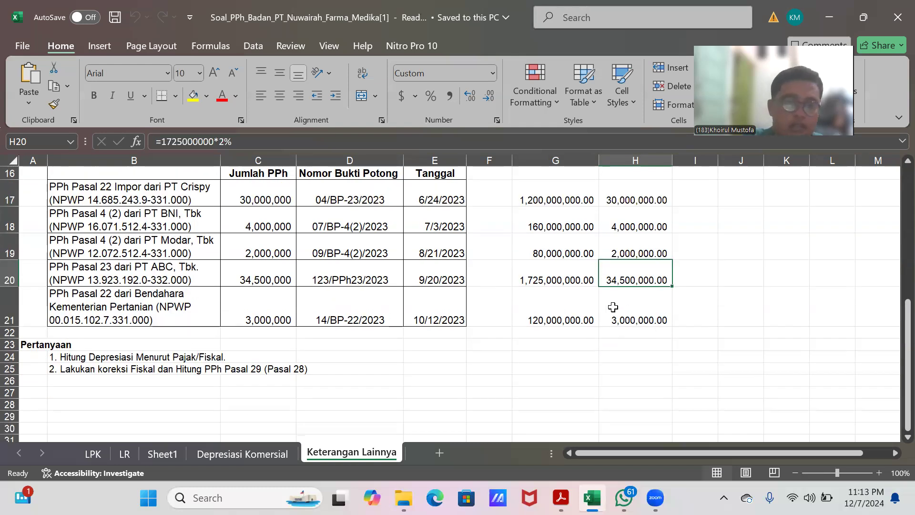
left_click(632, 315)
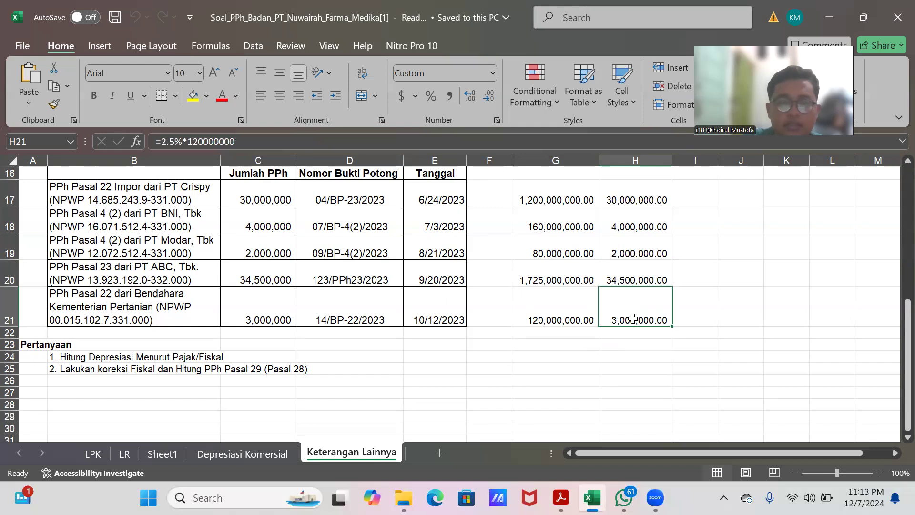
left_click(546, 312)
scroll(432, 349, "up", 5)
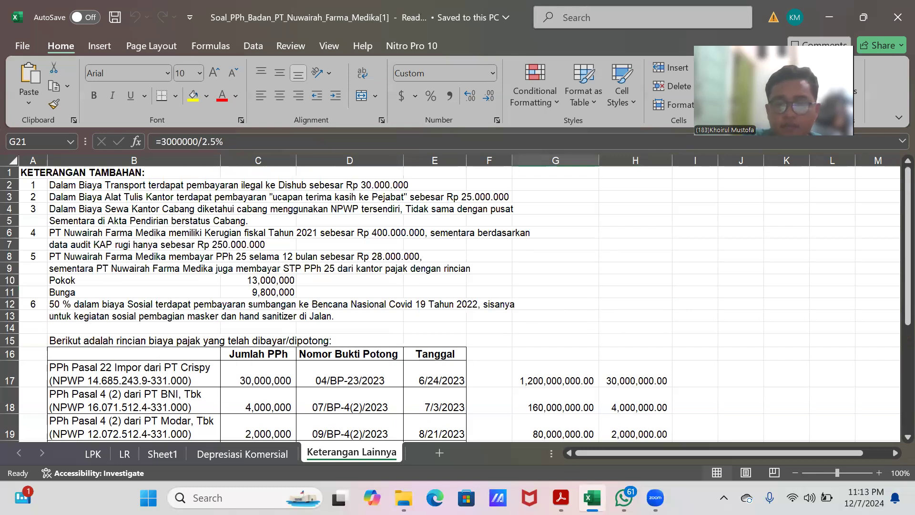
Step: Switch to the SPT 1771 form in the PDF reader and review its identity and bookkeeping section
left_click(560, 498)
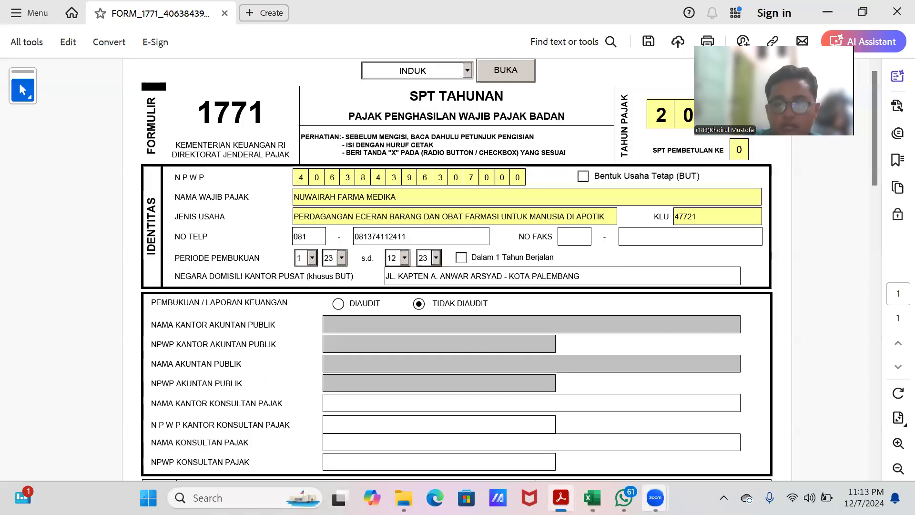
mouse_move(655, 497)
left_click(491, 416)
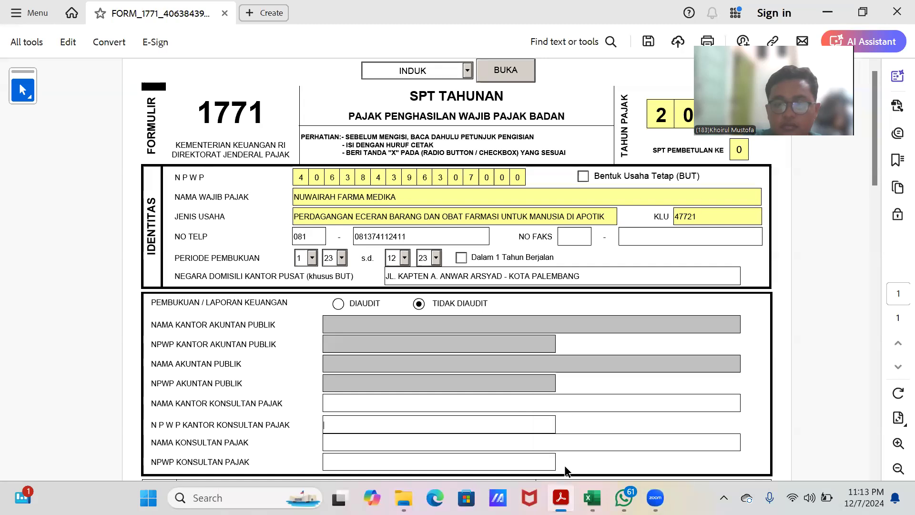
Step: Review the Keterangan Lainnya notes in the workbook again, then return to the SPT 1771 form
key("alt+Tab")
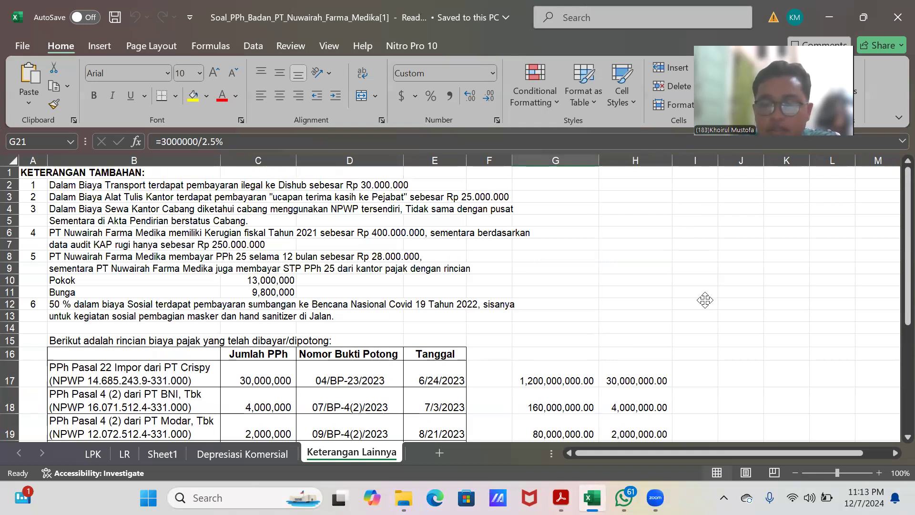
scroll(548, 297, "down", 10)
scroll(543, 296, "up", 6)
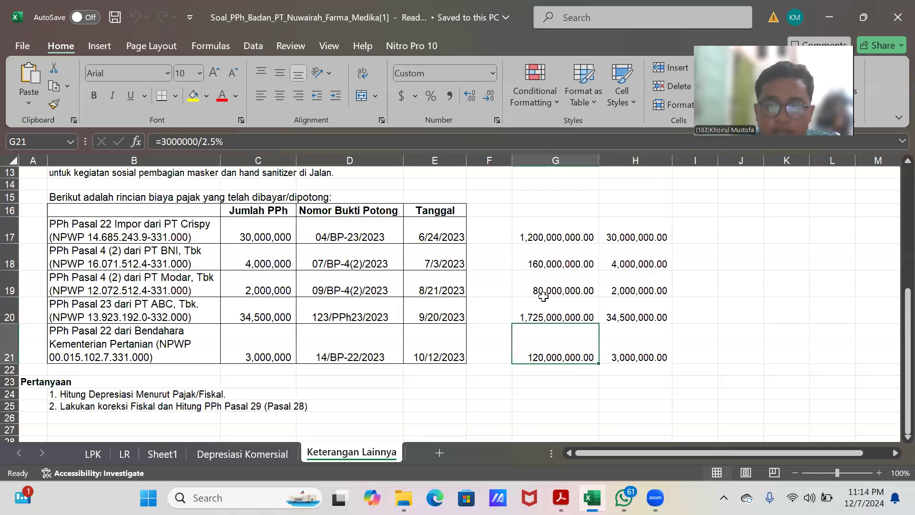
scroll(545, 299, "up", 4)
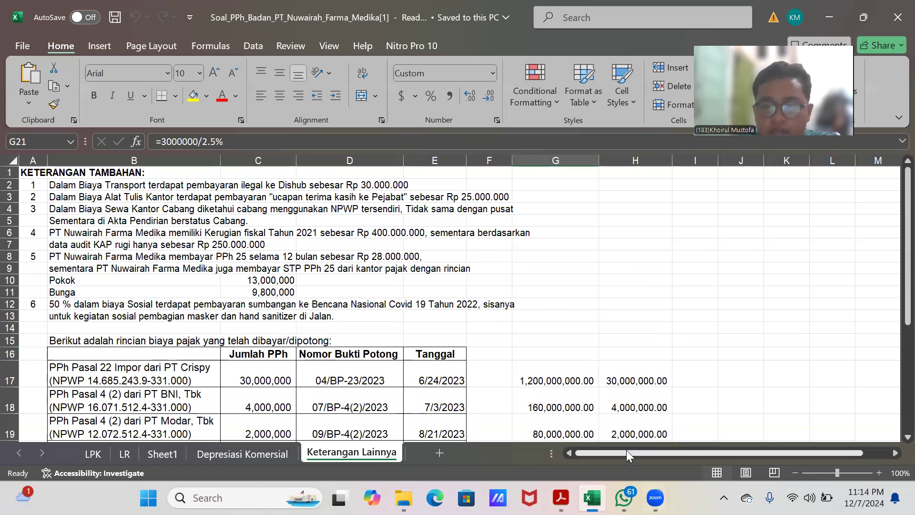
left_click(561, 496)
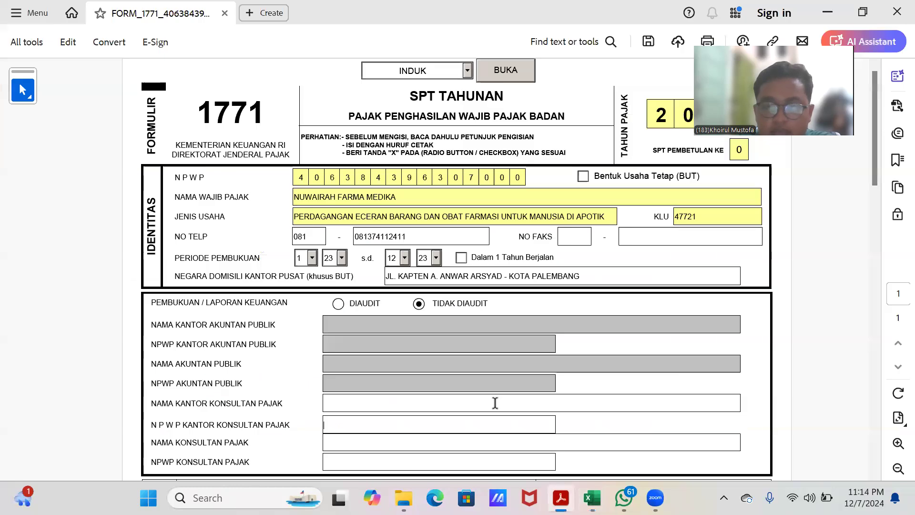